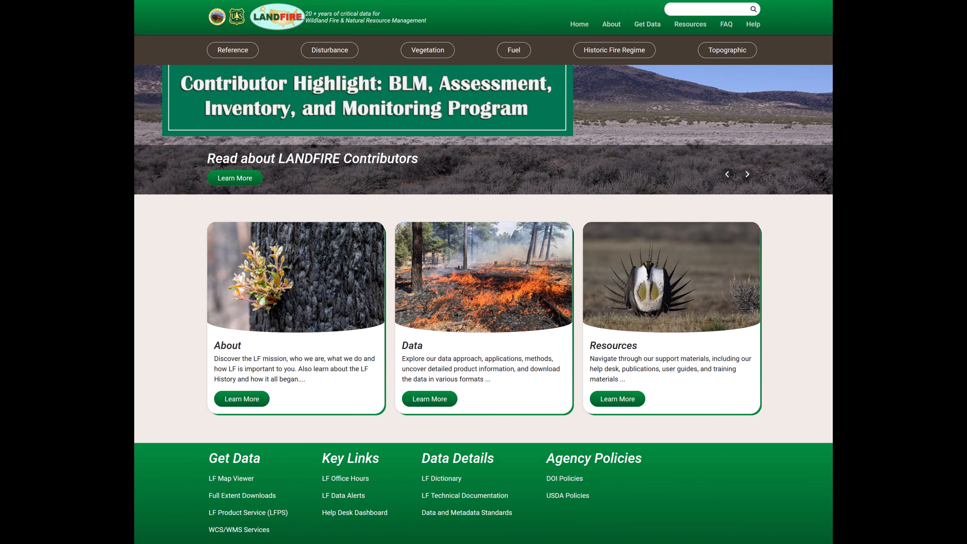
# - Open LANDFIRE's WCS/WMS Services page and expand the instructions on how to use WCS or WMS calls in Arc
pyautogui.click(649, 28)
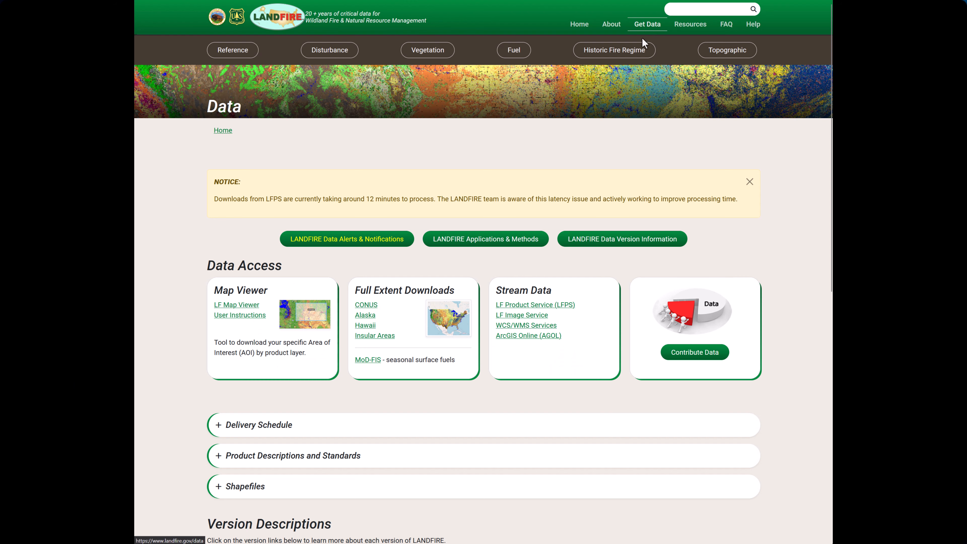
pyautogui.click(520, 326)
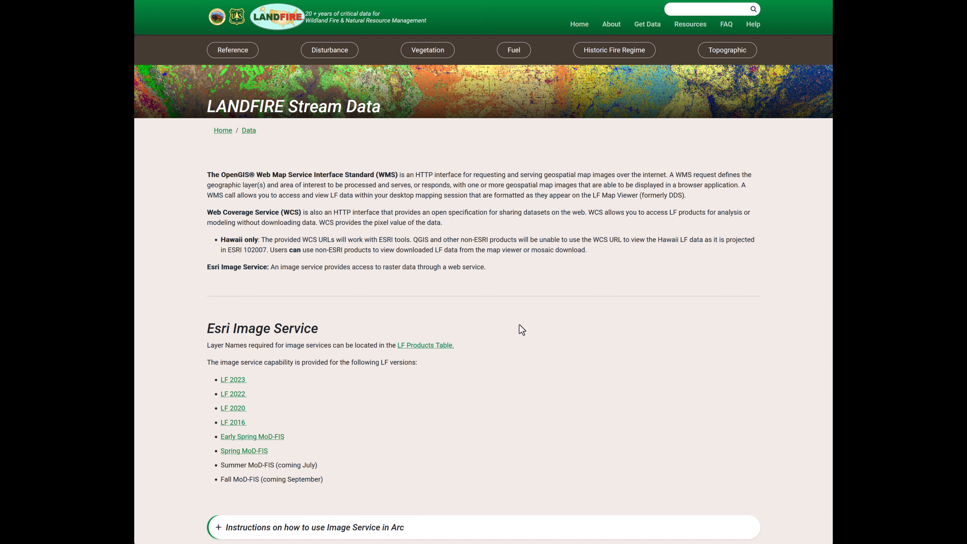
pyautogui.scroll(-6, 520, 325)
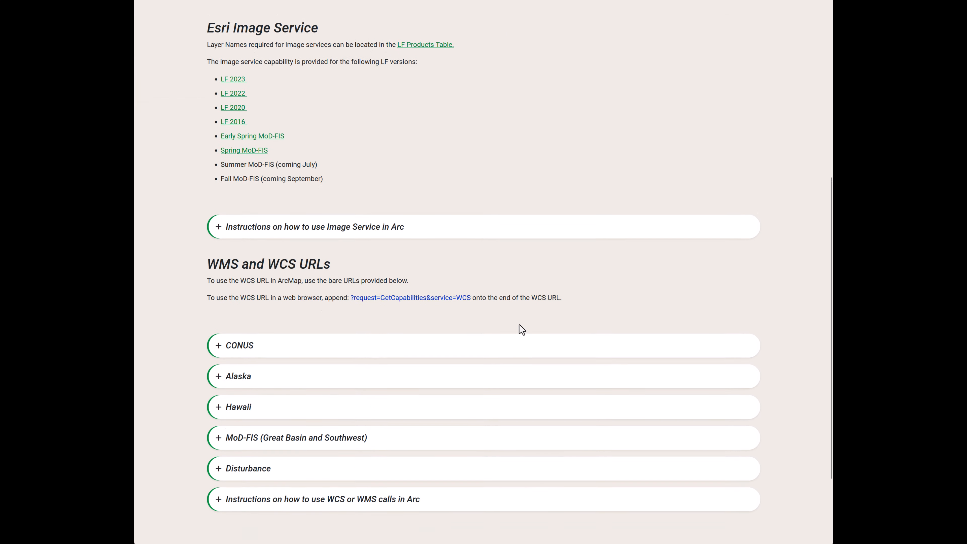
pyautogui.scroll(-1, 520, 328)
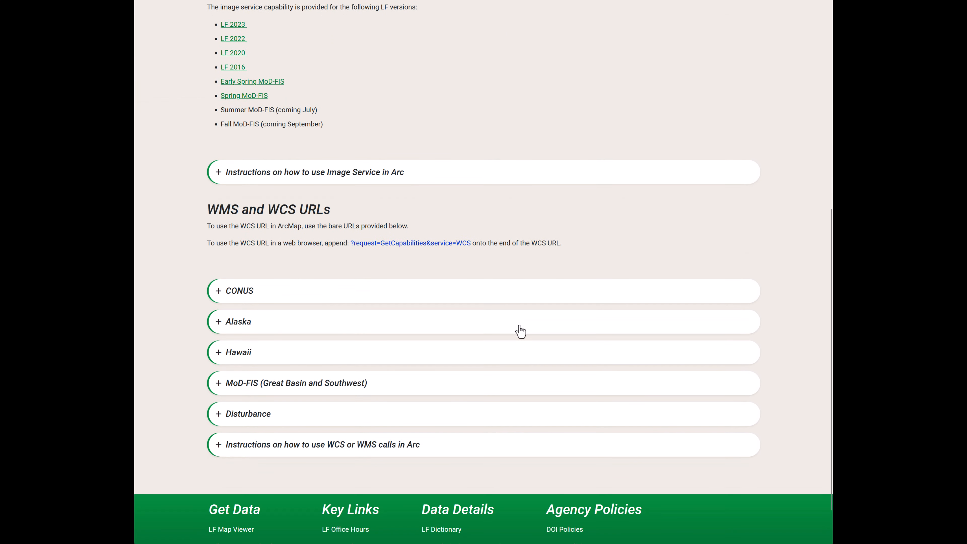
pyautogui.click(365, 449)
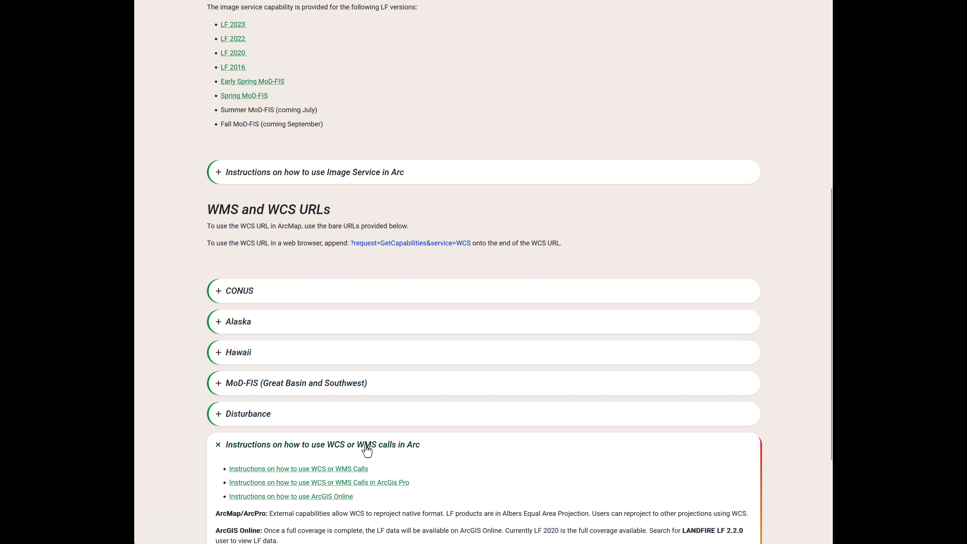
pyautogui.scroll(-3, 367, 449)
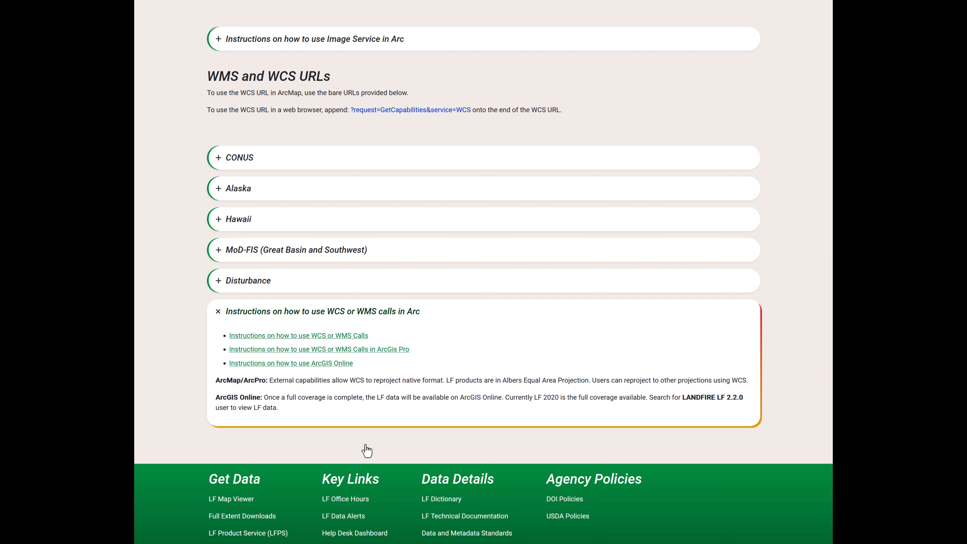
# - Expand the CONUS service URLs and copy the LF 2020 WMS address for us_220
pyautogui.click(234, 161)
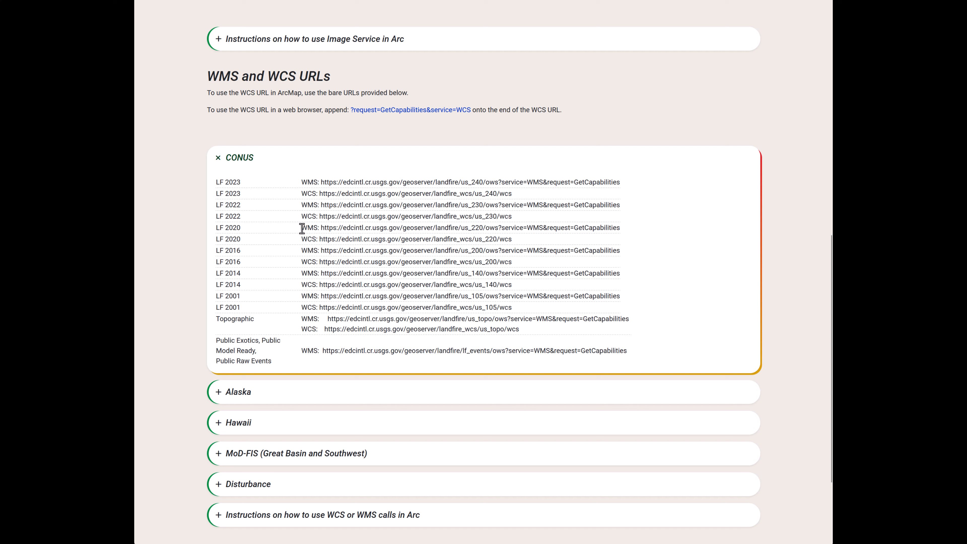
pyautogui.moveTo(303, 228); pyautogui.dragTo(648, 225)
pyautogui.press('cmd+c')
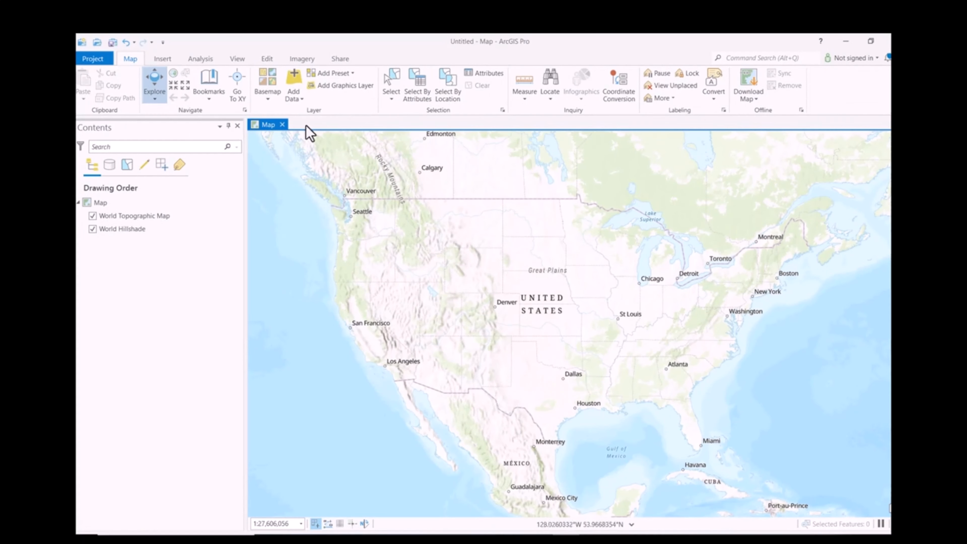
# - In ArcGIS Pro, add the copied LF 2020 WMS address to the map as data from a path, with service type A WMS OGC Web Service
pyautogui.click(298, 99)
pyautogui.click(318, 150)
pyautogui.rightClick(381, 297)
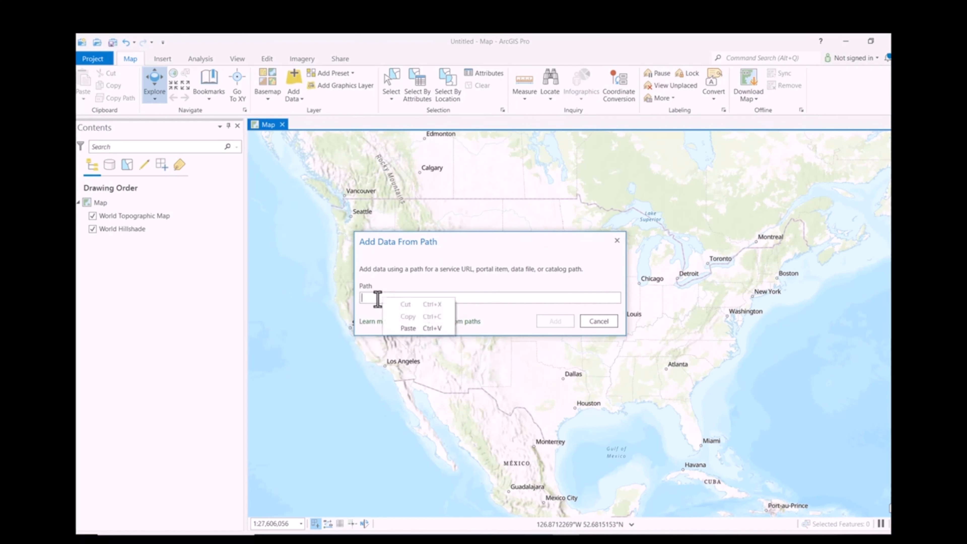
pyautogui.click(409, 329)
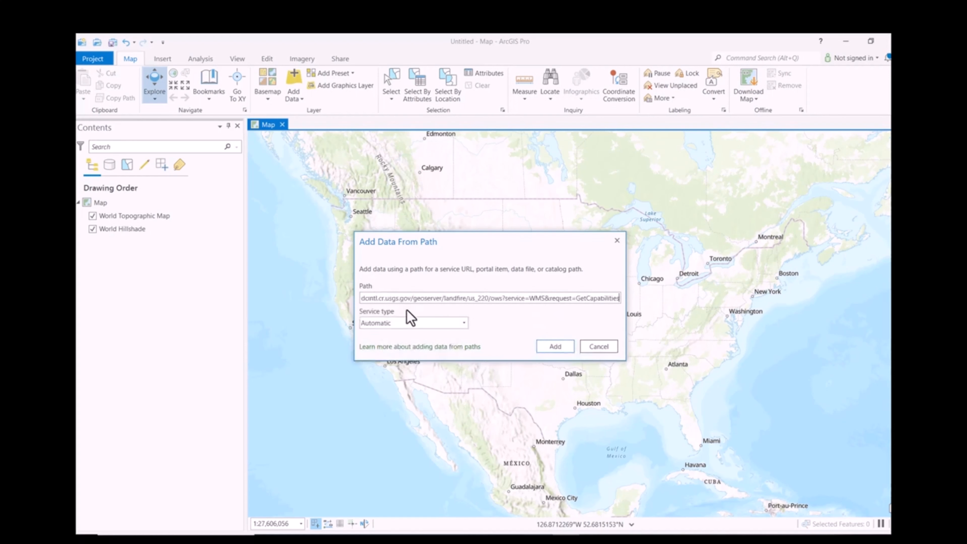
pyautogui.click(464, 323)
pyautogui.click(440, 367)
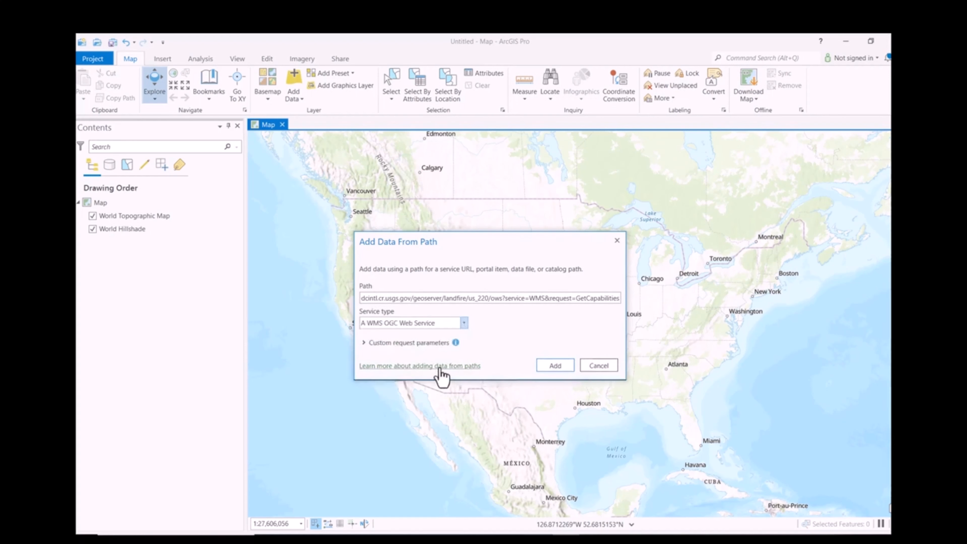
pyautogui.click(558, 369)
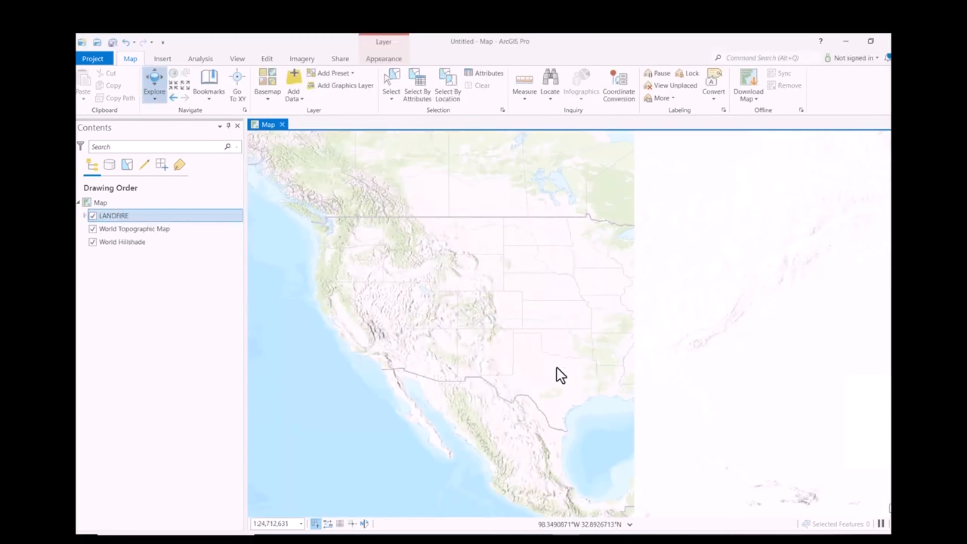
# - Expand the LANDFIRE service layer down to the us_220 sublayers and turn off the visibility of LC20_VDep_220
pyautogui.click(85, 216)
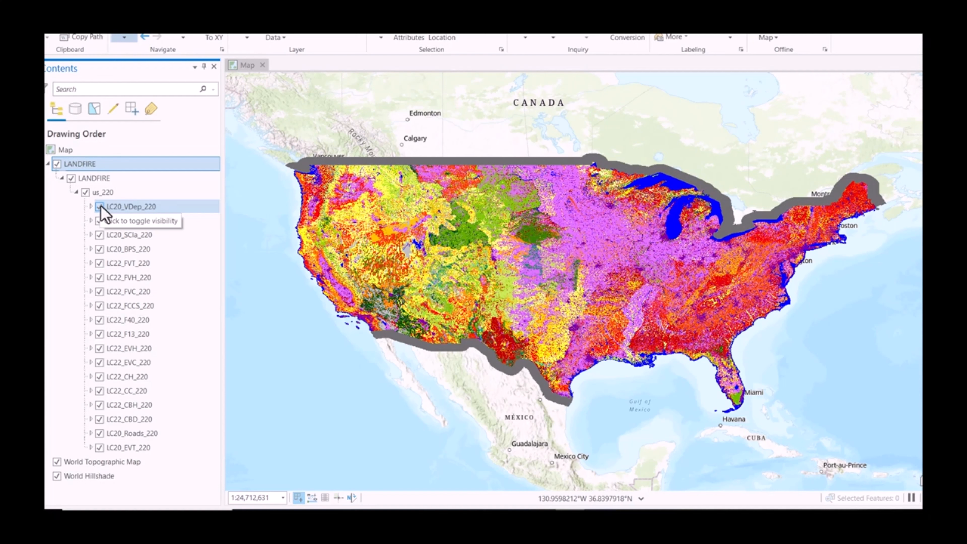
pyautogui.click(98, 207)
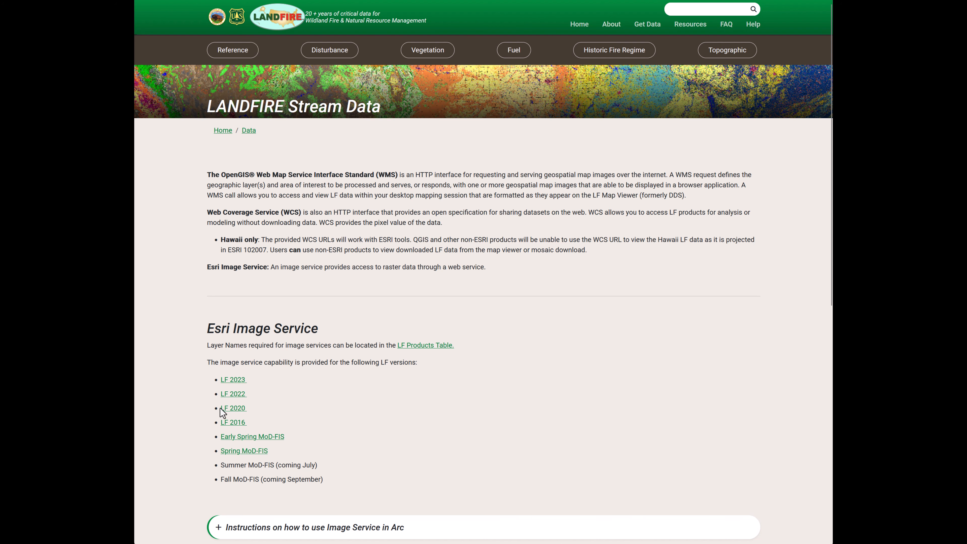
# - On the LANDFIRE Stream Data page in the browser, open the LF 2020 image services and copy the link of US_220EVT
pyautogui.click(231, 413)
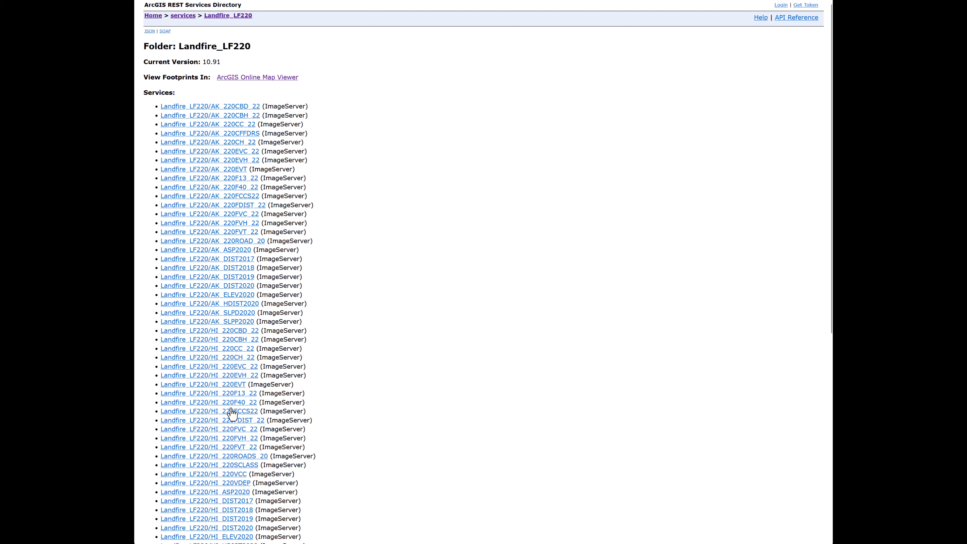
pyautogui.scroll(-3, 232, 412)
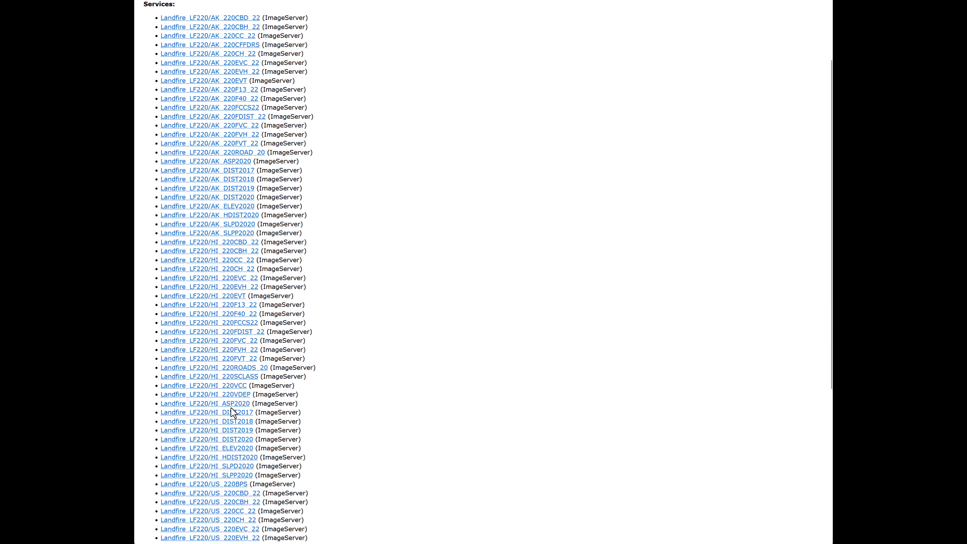
pyautogui.scroll(-6, 231, 408)
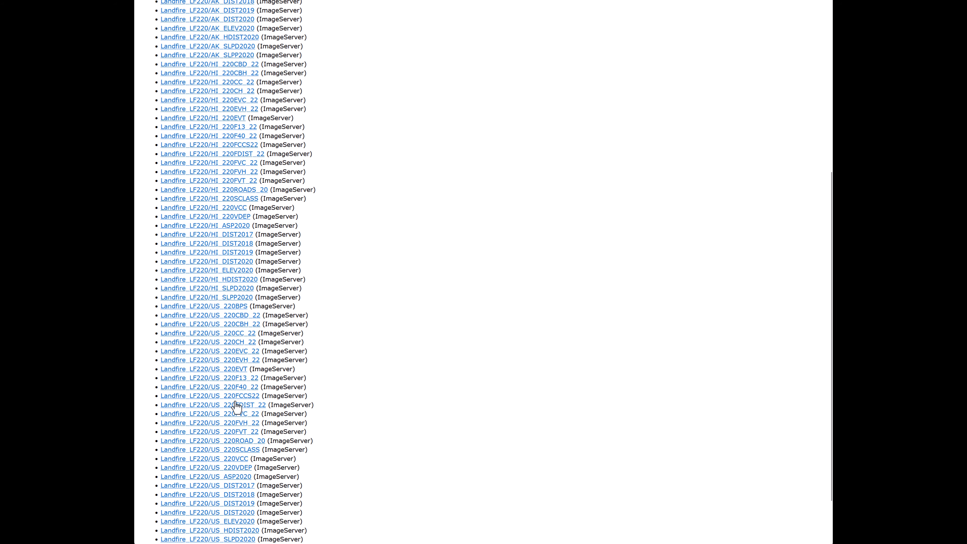
pyautogui.rightClick(236, 370)
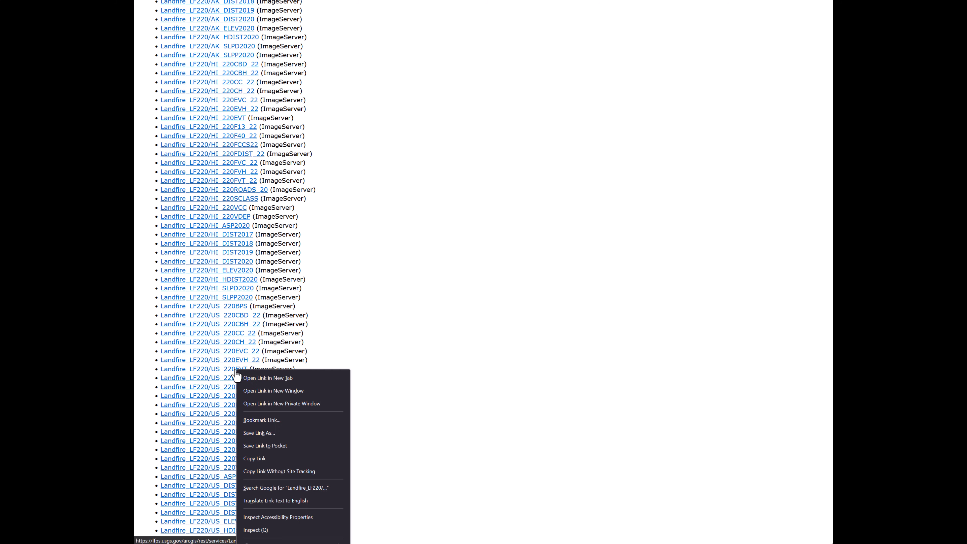
pyautogui.click(255, 459)
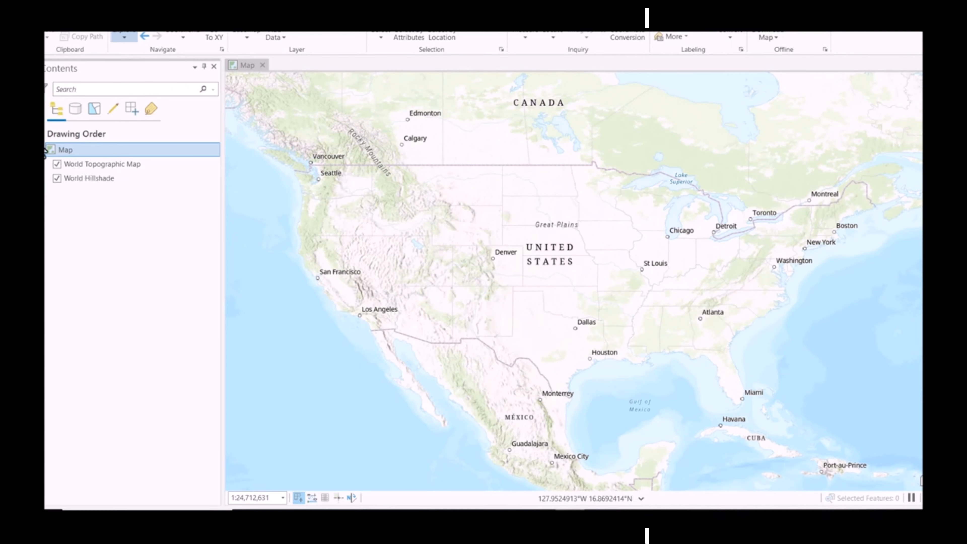
# - In ArcGIS Pro, add the copied US_220EVT image service to the map from its path as An ArcGIS Server Web Service
pyautogui.click(51, 150)
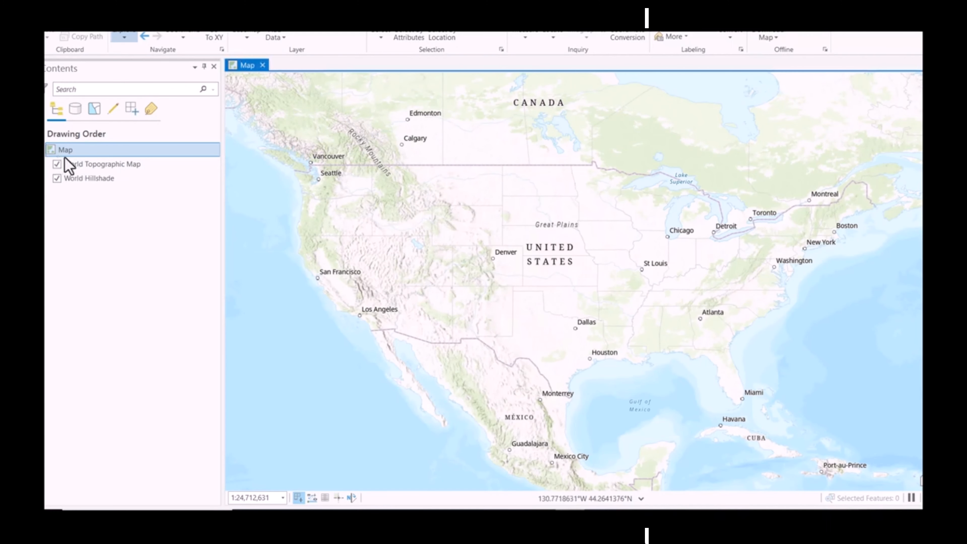
pyautogui.click(274, 38)
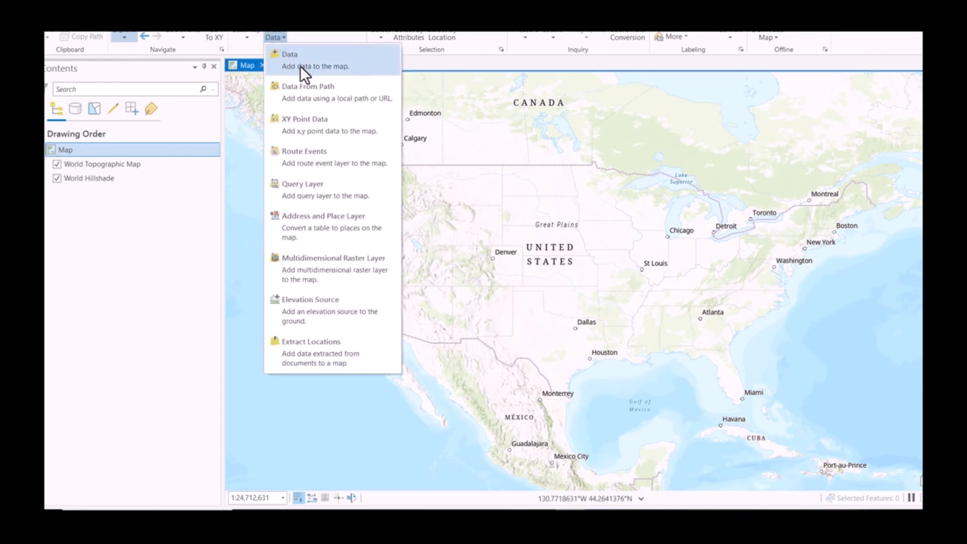
pyautogui.click(307, 89)
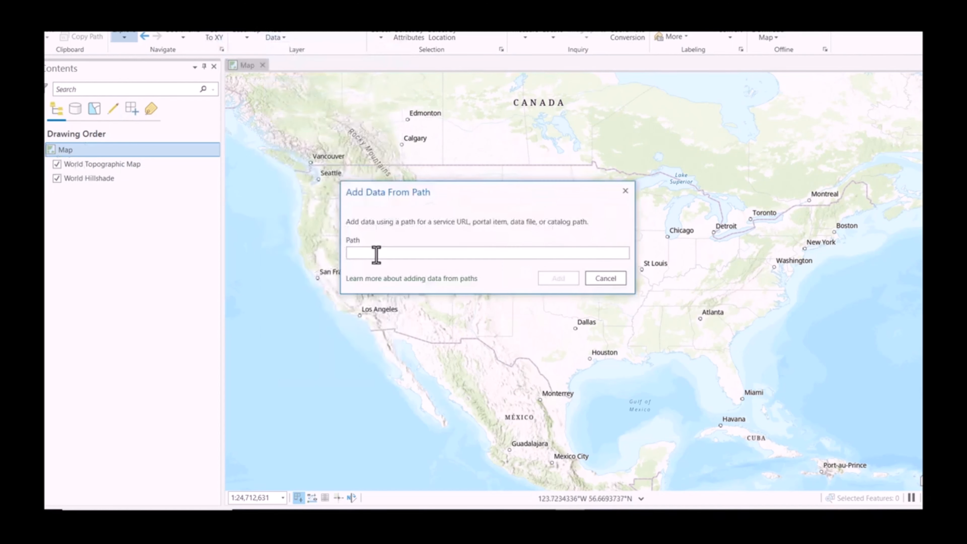
pyautogui.rightClick(376, 254)
pyautogui.click(404, 287)
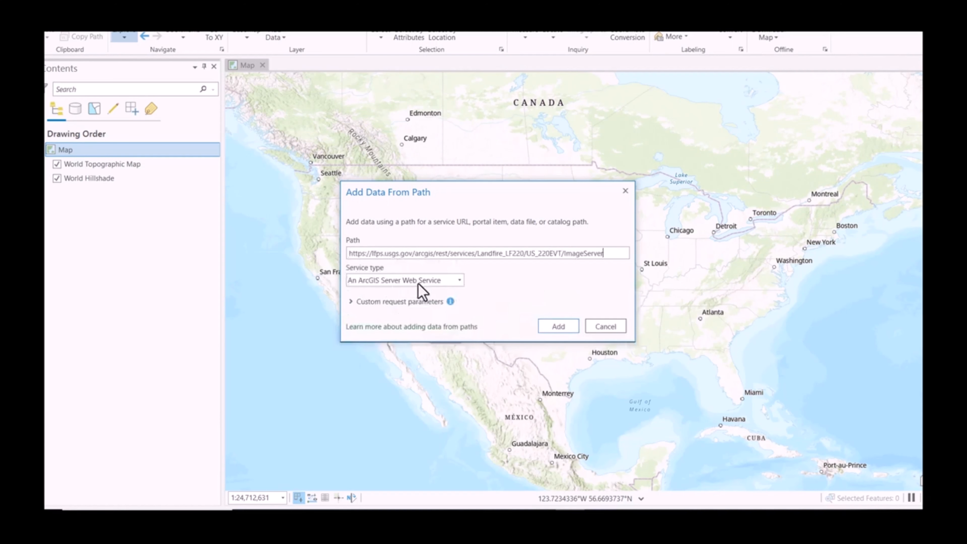
pyautogui.click(564, 328)
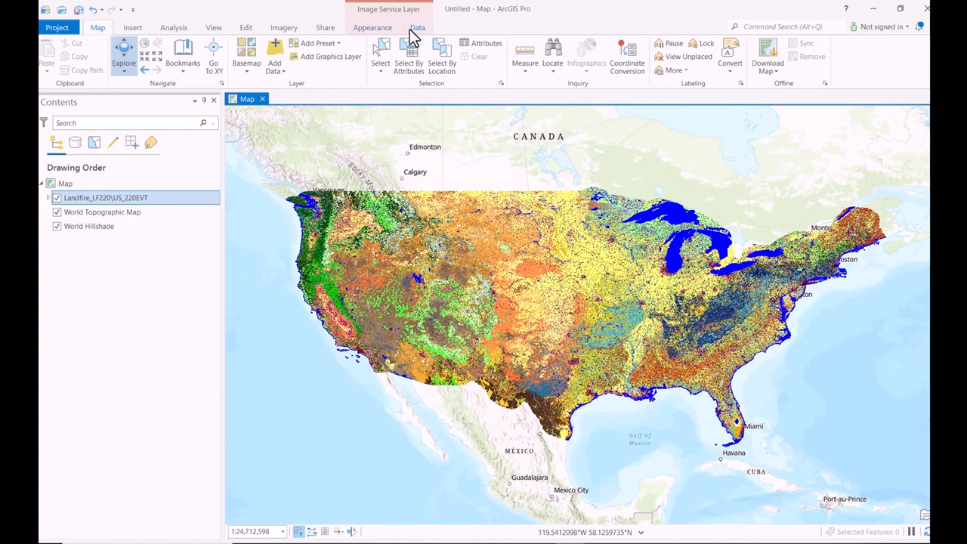
# - Expand the US_220EVT layer's legend and symbolize the layer by unique values using EVT_NAME as Field 1
pyautogui.click(48, 197)
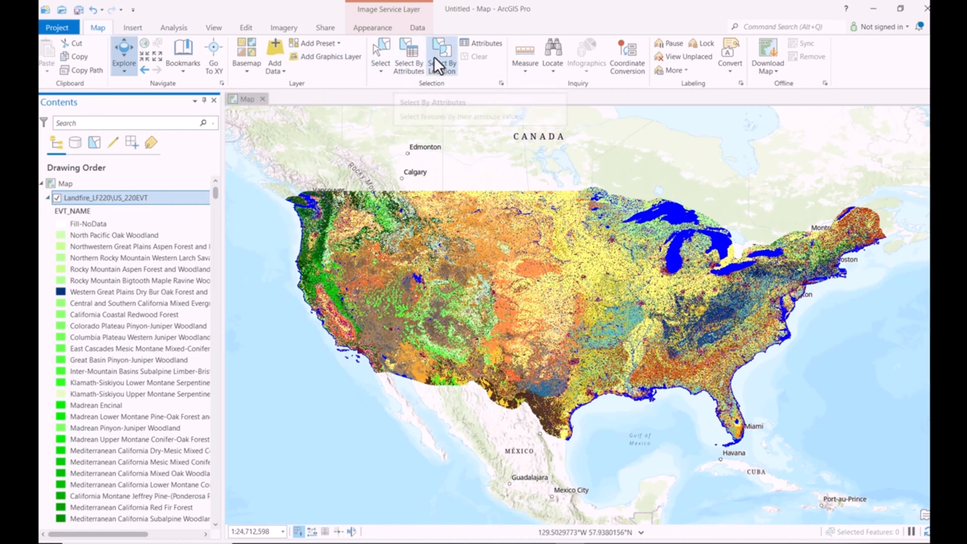
pyautogui.click(373, 27)
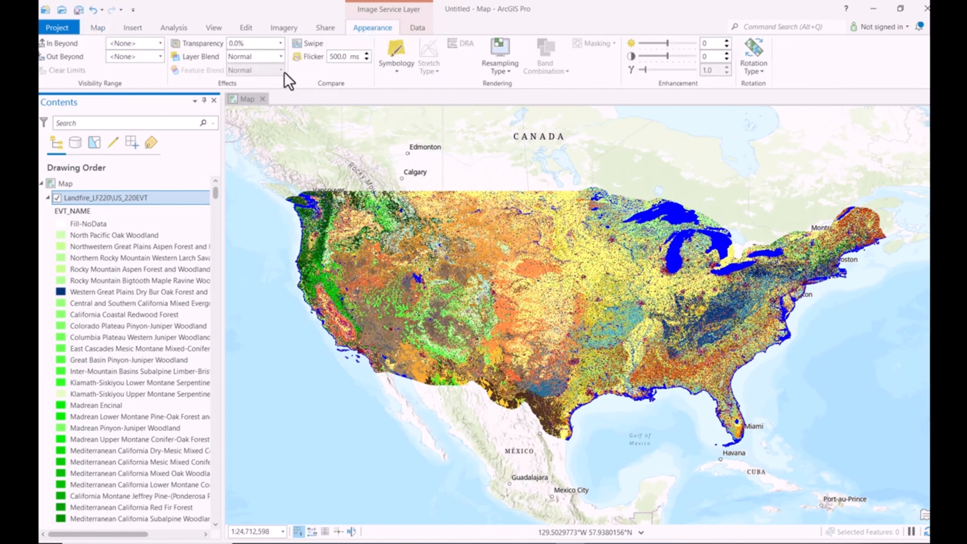
pyautogui.click(395, 72)
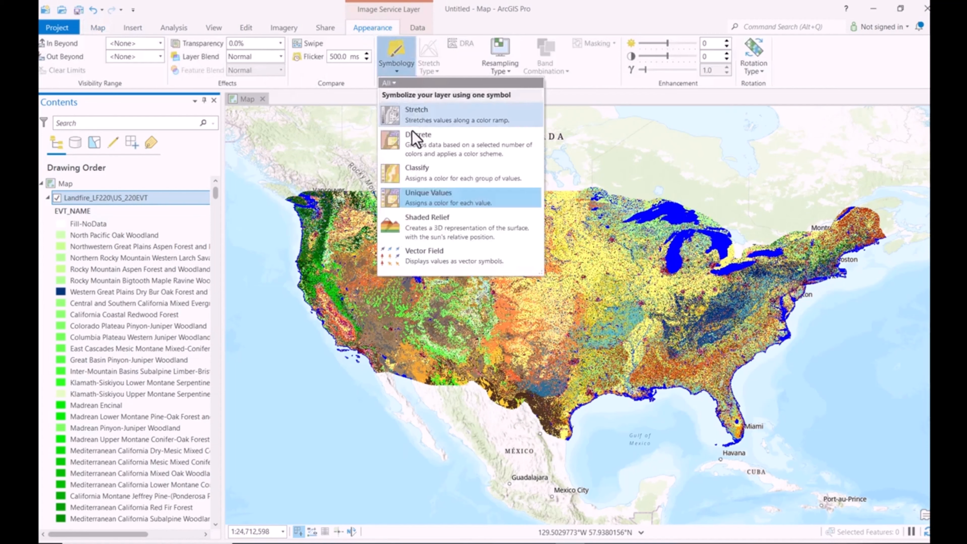
pyautogui.click(419, 199)
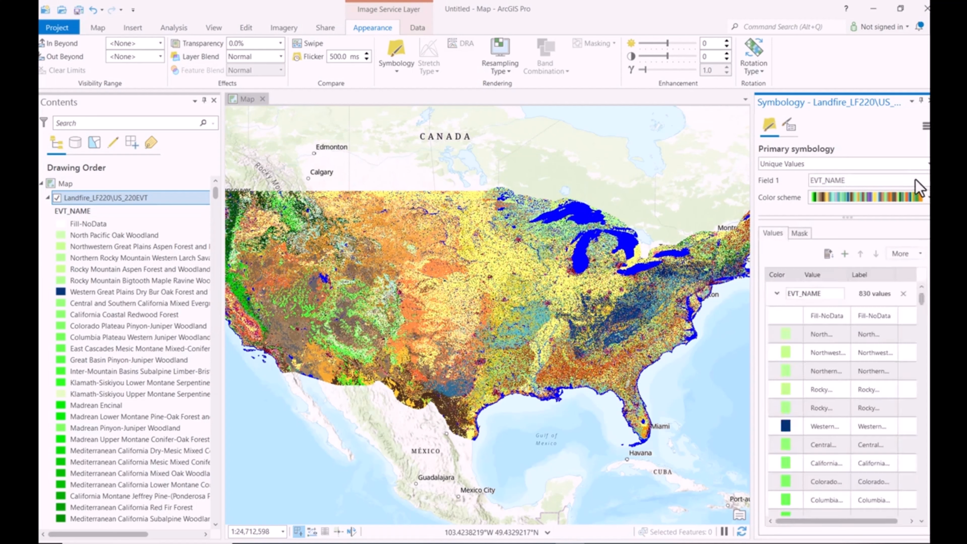
pyautogui.click(916, 182)
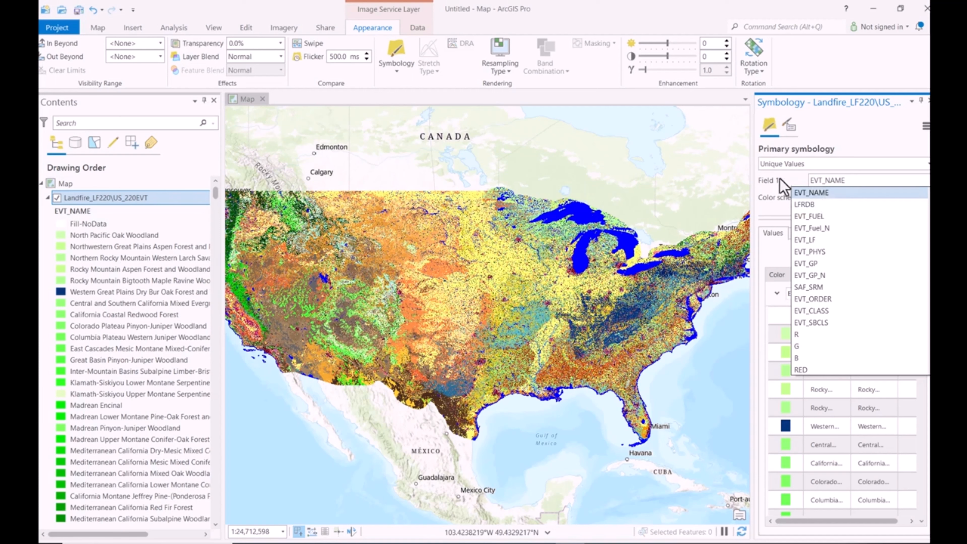
pyautogui.click(805, 192)
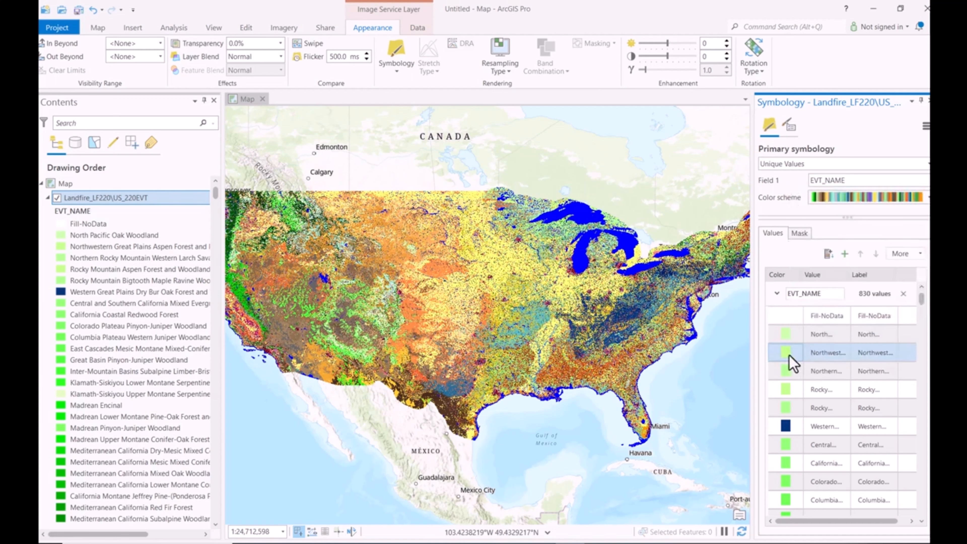
# - Open the US_220EVT layer's attribute table and examine the pixel attributes in the pop-up for a location in the central United States
pyautogui.click(416, 28)
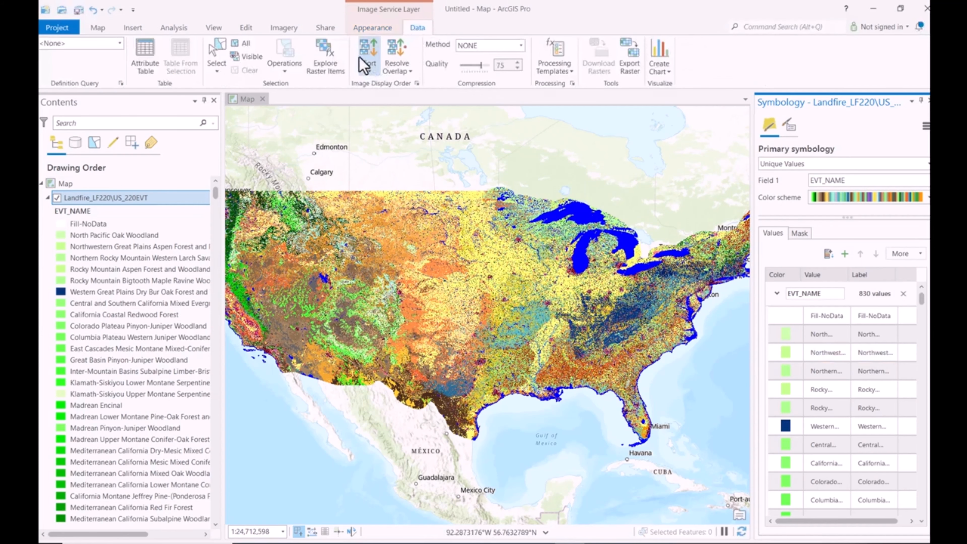
pyautogui.click(150, 71)
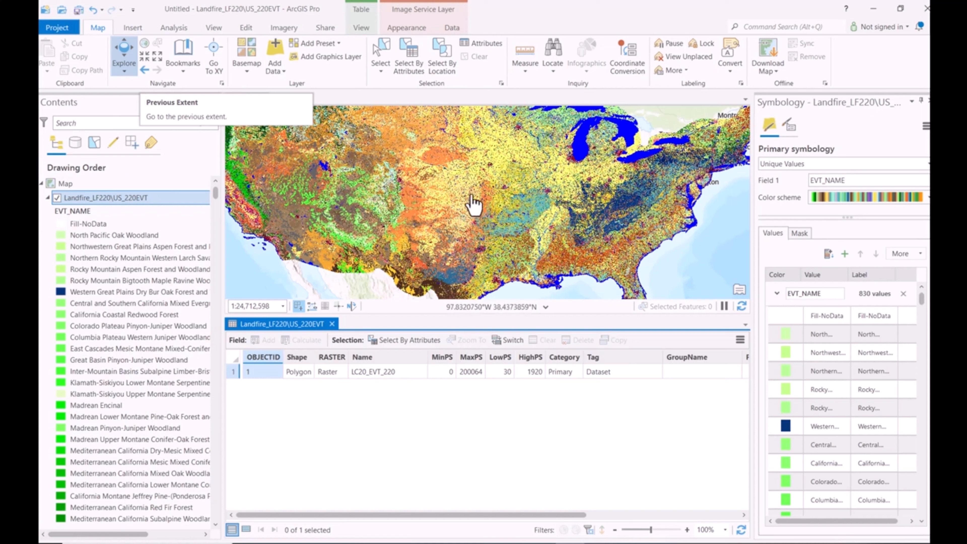
pyautogui.click(489, 195)
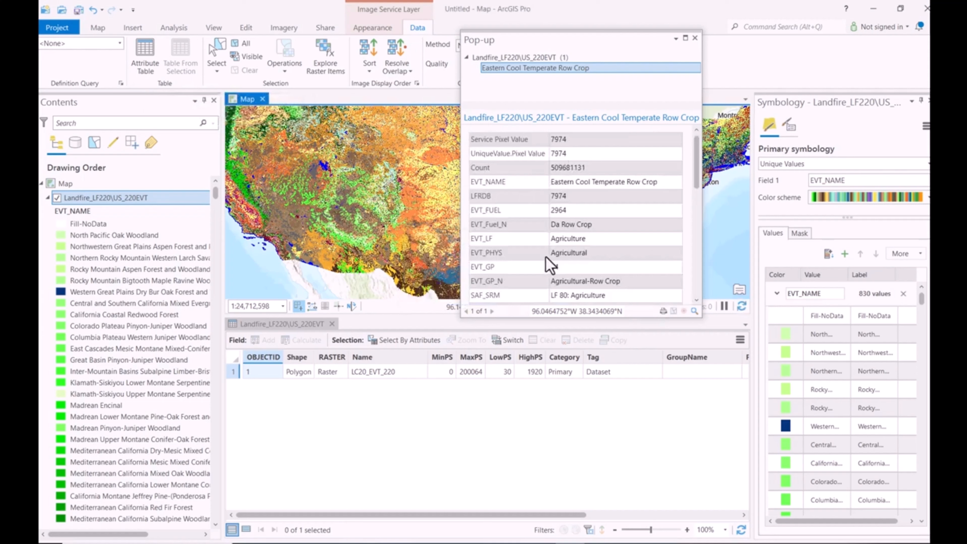
pyautogui.scroll(-5, 623, 275)
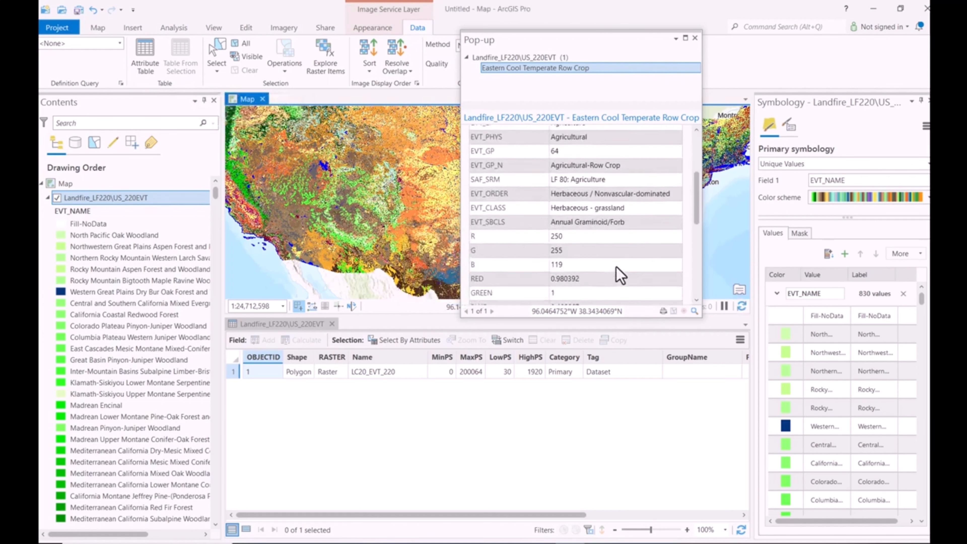
pyautogui.scroll(5, 620, 275)
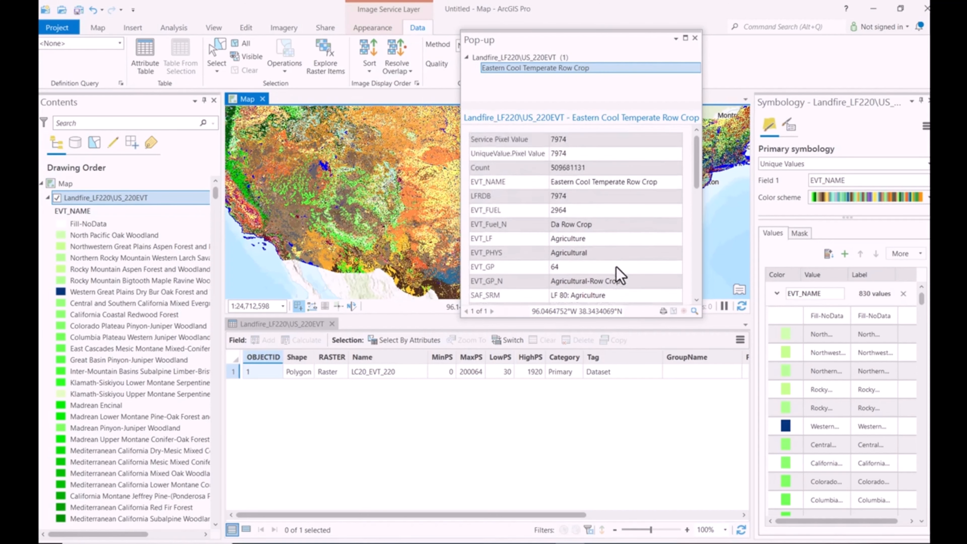
# - Close the pixel pop-up and the US_220EVT layer's attribute table
pyautogui.click(695, 38)
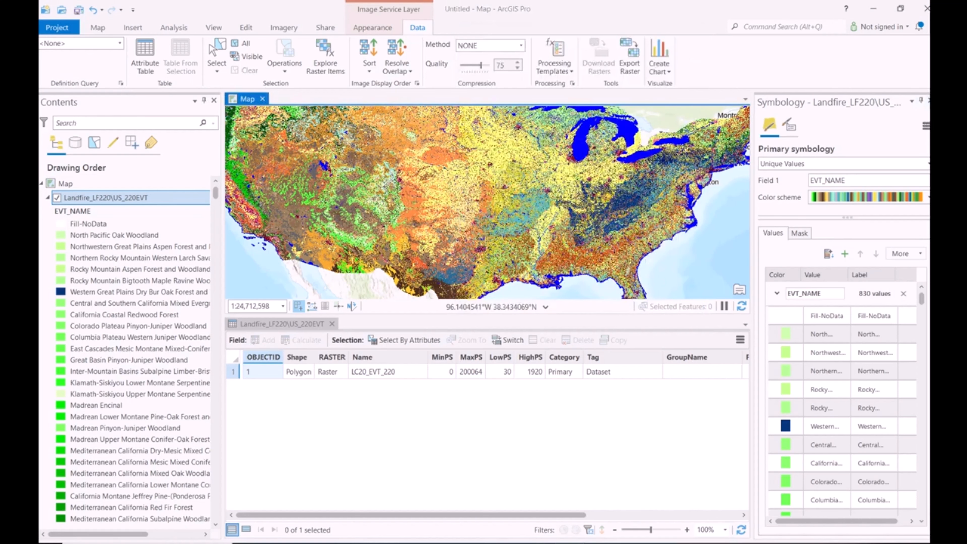
pyautogui.click(331, 323)
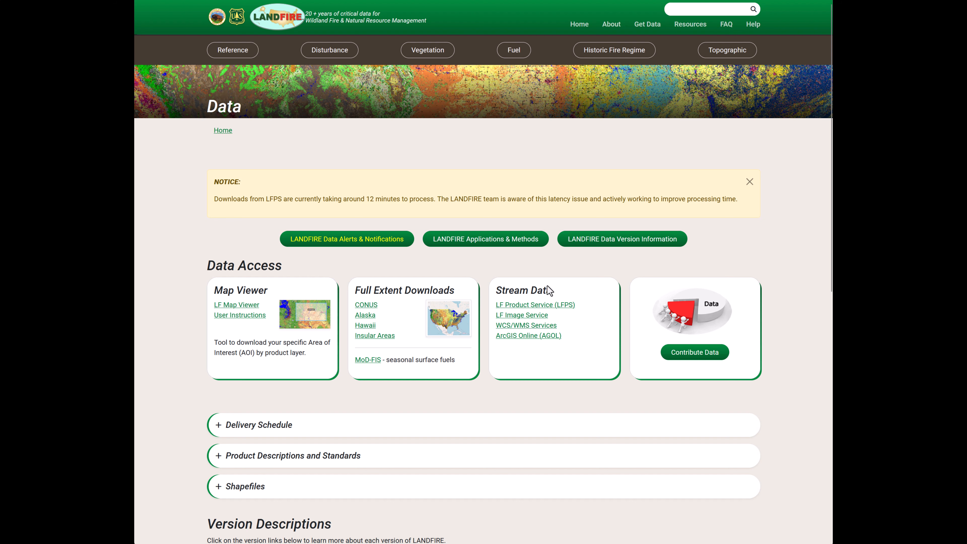
# - On the LANDFIRE website in the browser, open the WCS/WMS services page and select the LF 2020 WMS URL for CONUS
pyautogui.click(520, 326)
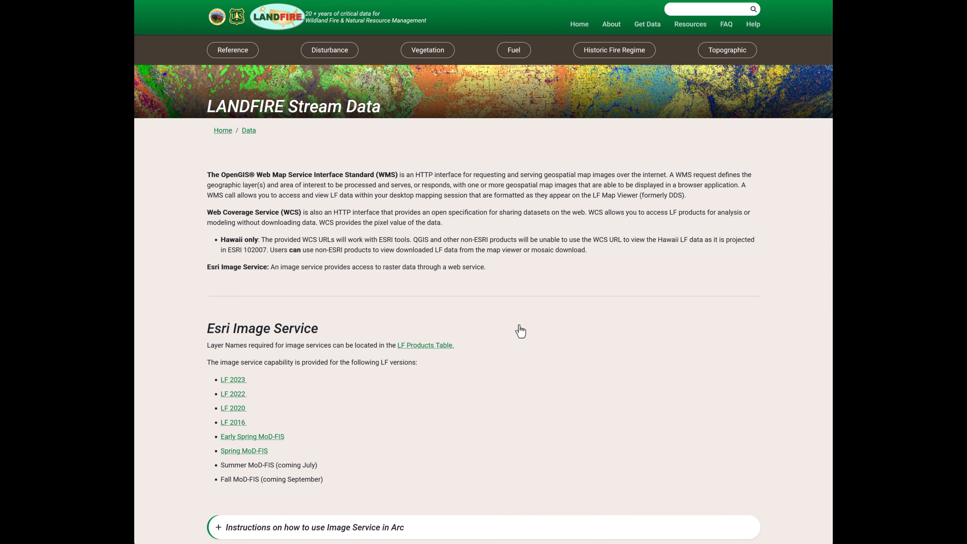
pyautogui.scroll(-5, 520, 331)
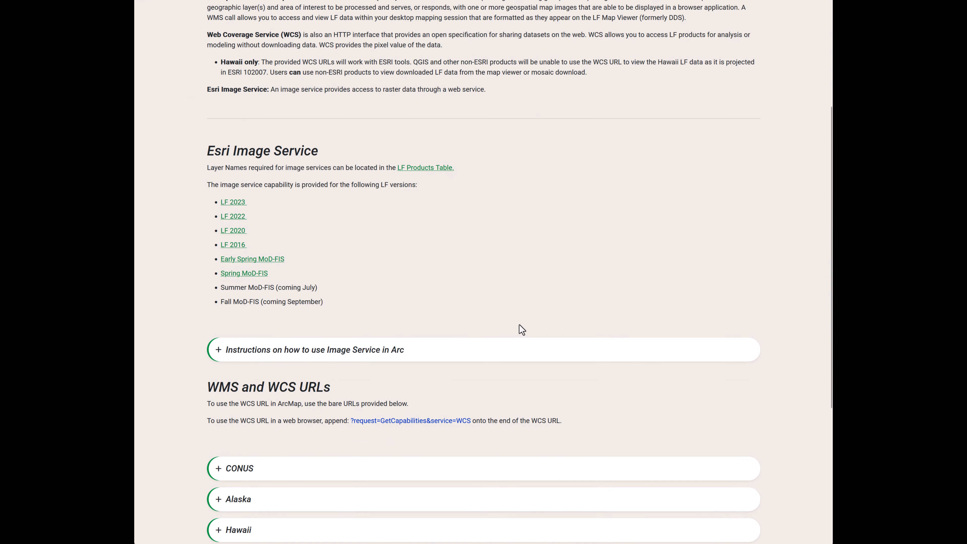
pyautogui.scroll(-5, 520, 329)
pyautogui.click(235, 160)
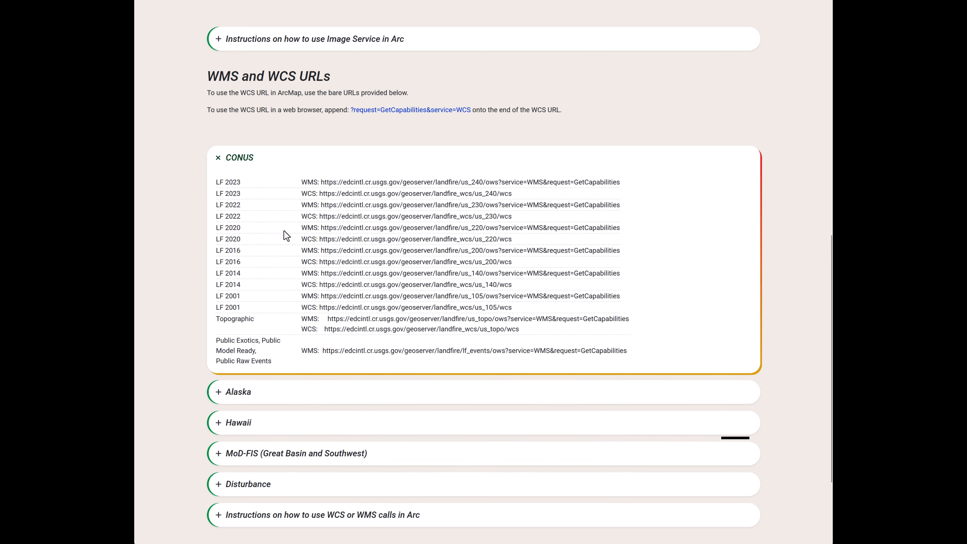
pyautogui.moveTo(304, 228); pyautogui.dragTo(639, 233)
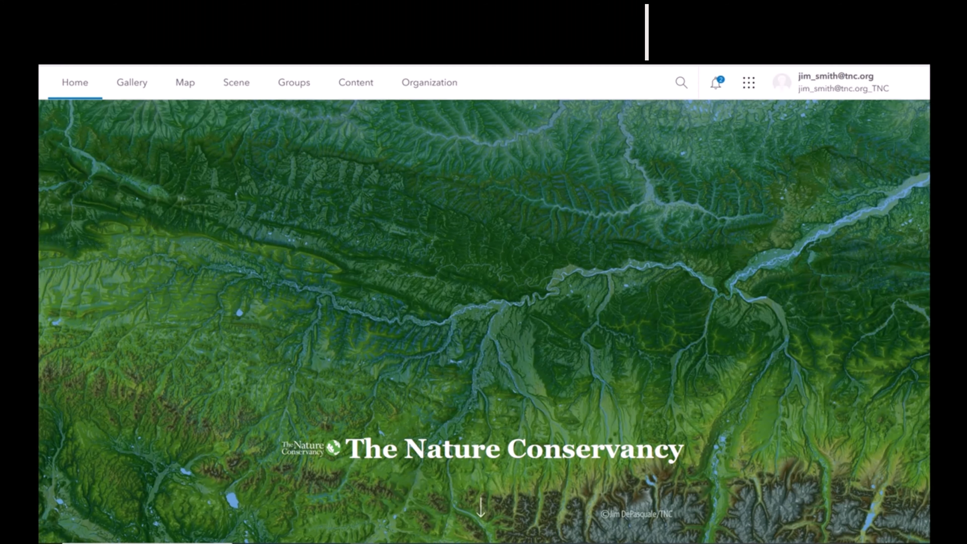
# - In ArcGIS Online, start a new map and load the LF 2020 WMS URL as a WMS (OGC) layer source
pyautogui.click(182, 85)
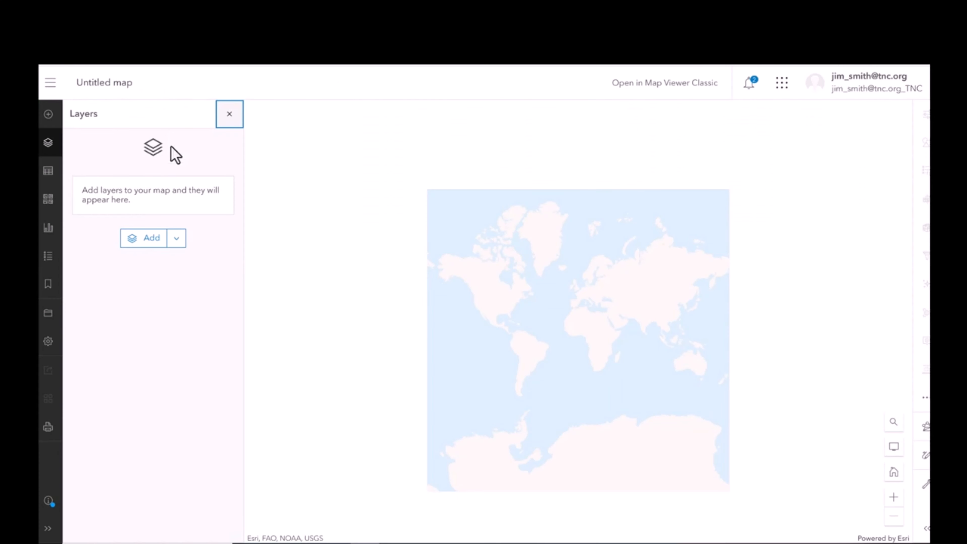
pyautogui.click(47, 115)
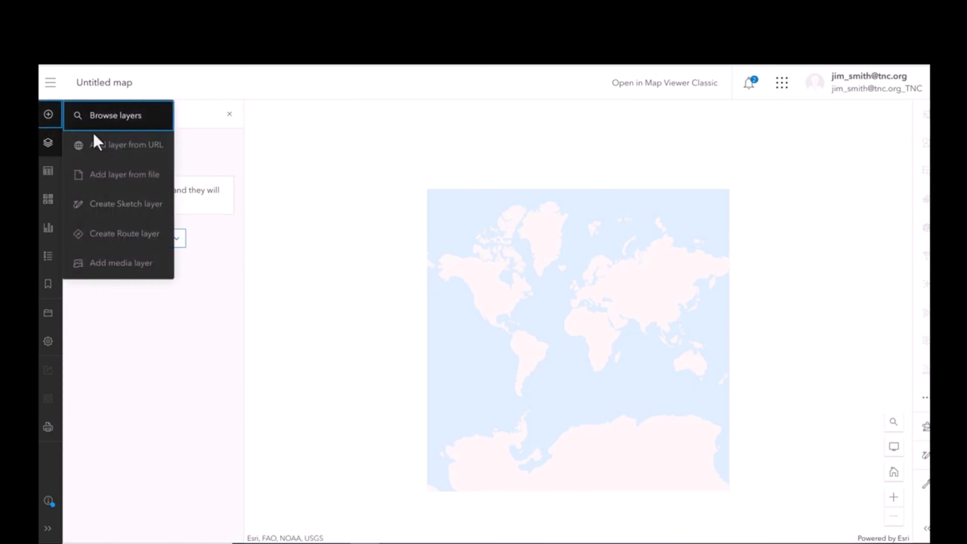
pyautogui.click(114, 146)
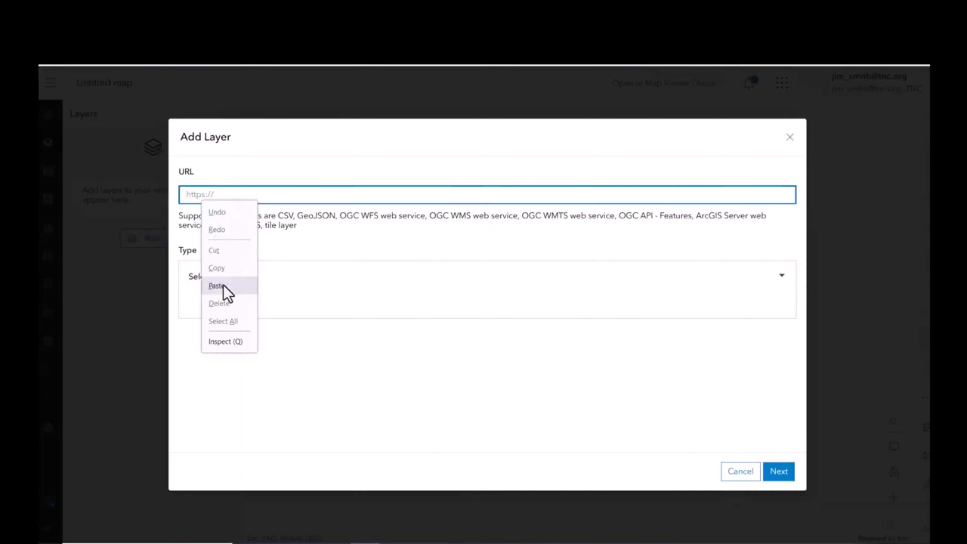
pyautogui.click(223, 286)
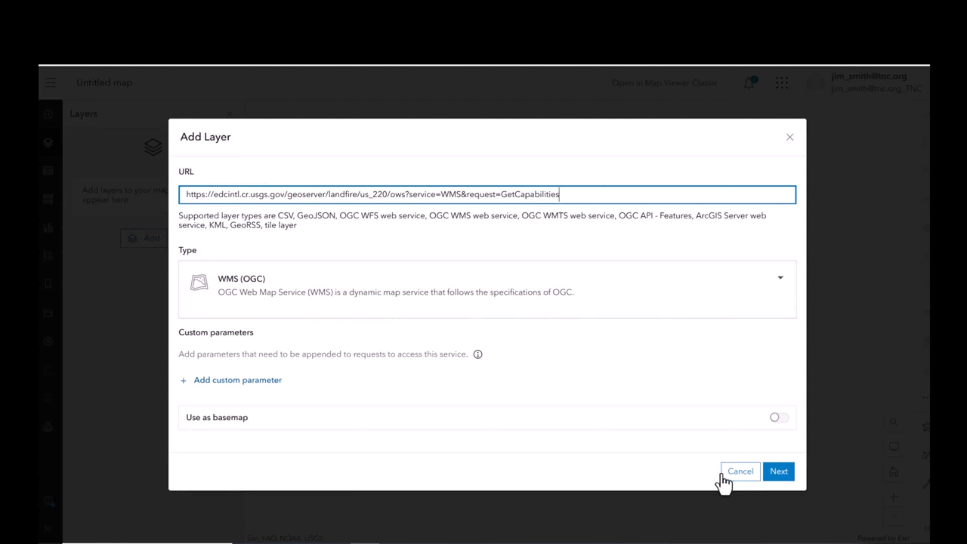
pyautogui.click(780, 472)
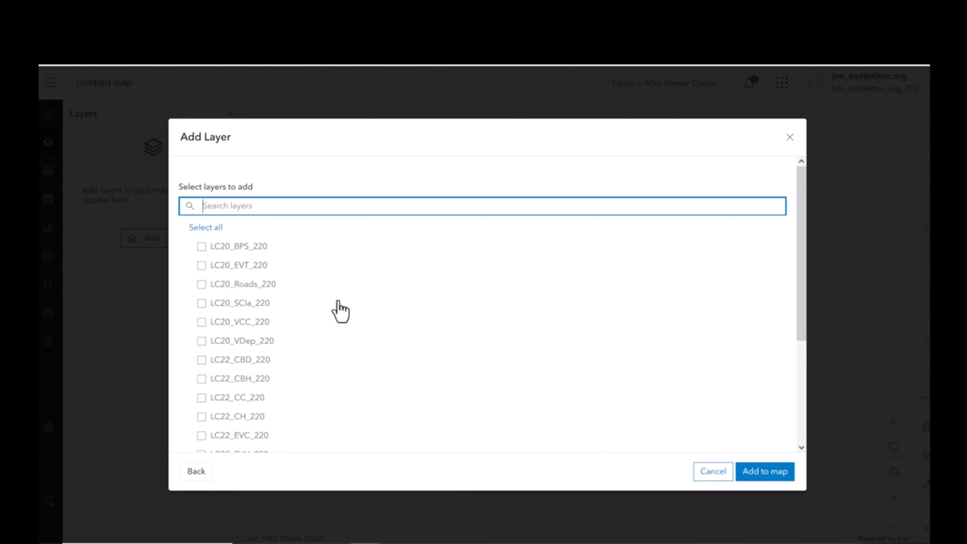
# - Add only the LC20_BPS_220 layer to the map and view it across the contiguous United States
pyautogui.click(201, 248)
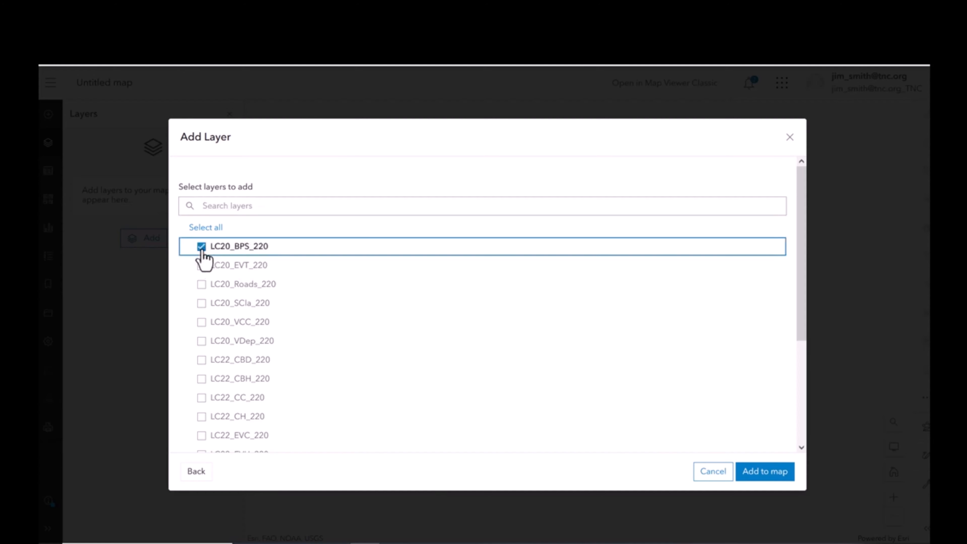
pyautogui.click(764, 471)
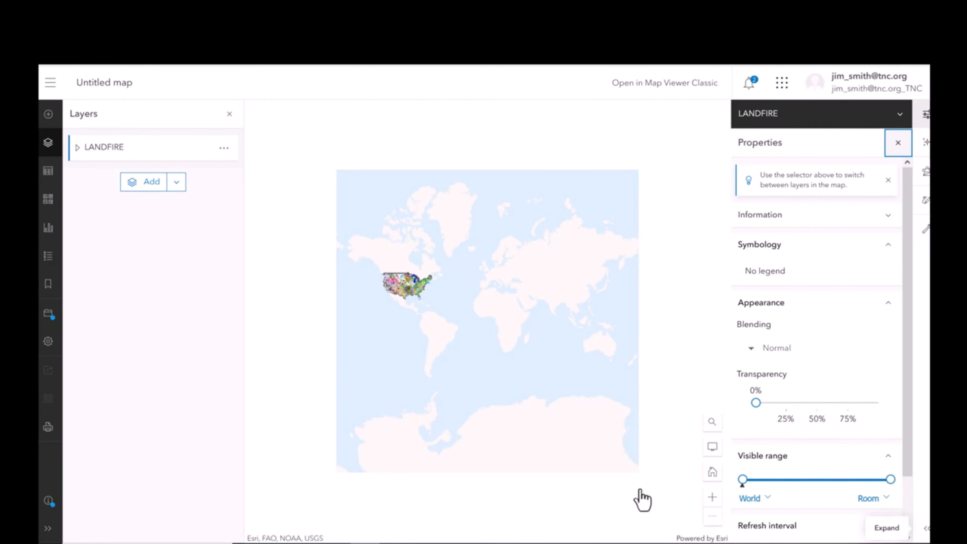
pyautogui.scroll(1, 444, 341)
pyautogui.moveTo(428, 308); pyautogui.dragTo(548, 400)
pyautogui.scroll(1, 548, 400)
pyautogui.scroll(1, 508, 326)
pyautogui.moveTo(508, 326); pyautogui.dragTo(616, 406)
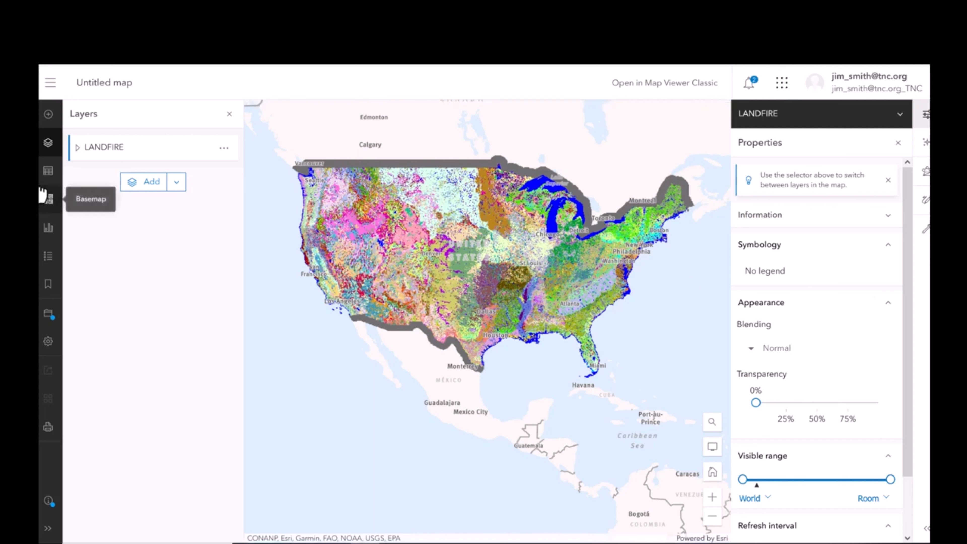
# - Remove the LANDFIRE WMS layer from the map
pyautogui.click(224, 148)
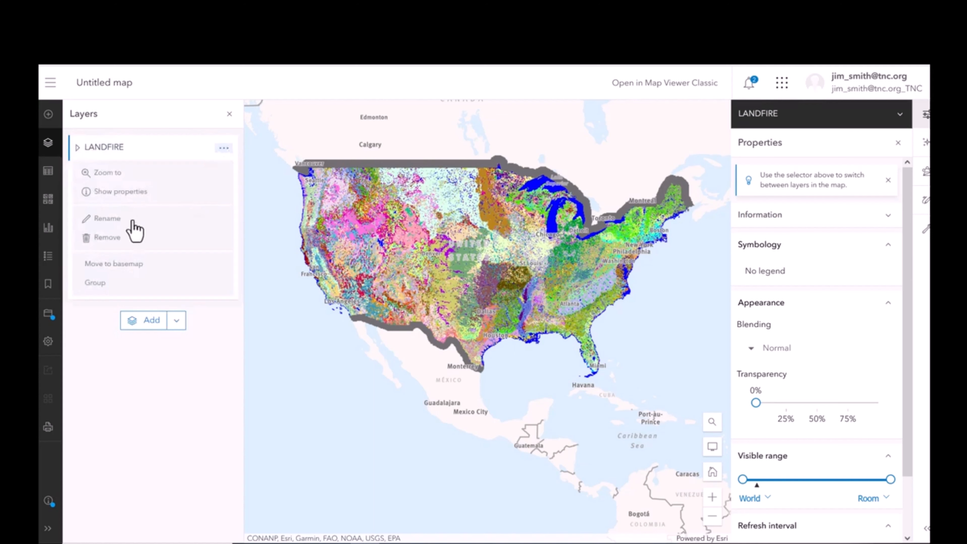
pyautogui.click(115, 240)
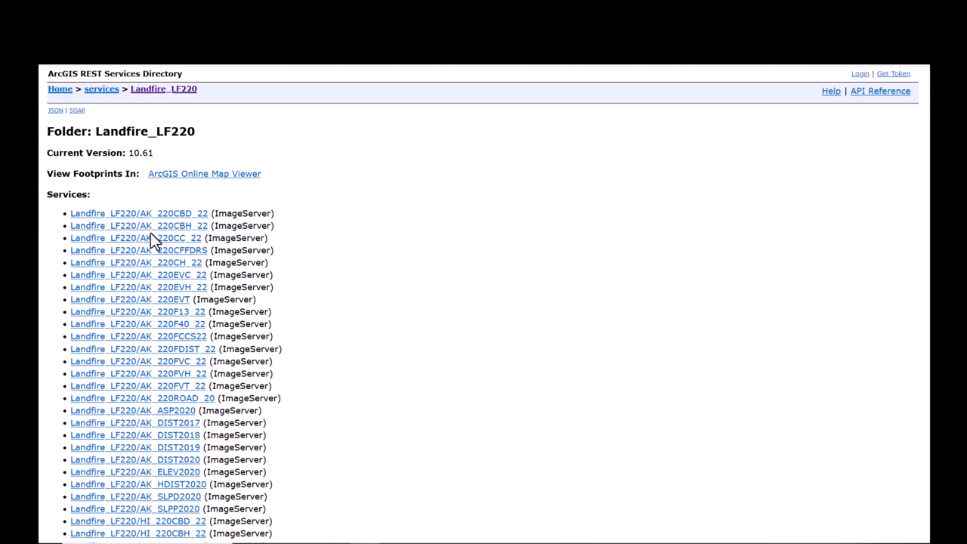
# - From the Landfire_LF220 folder in the ArcGIS REST Services Directory, open the US_220EVT image service in the current ArcGIS Online Map Viewer
pyautogui.scroll(-15, 244, 309)
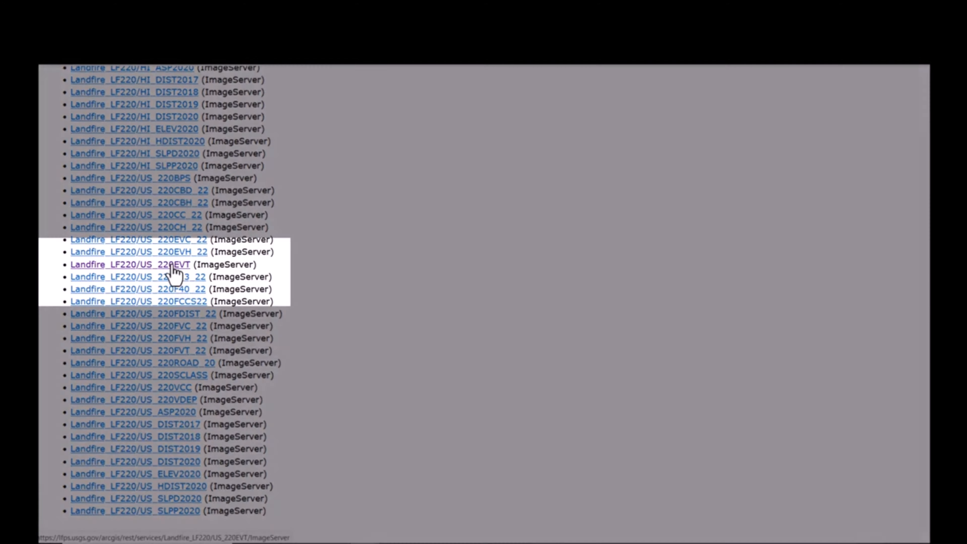
pyautogui.rightClick(172, 265)
pyautogui.click(170, 264)
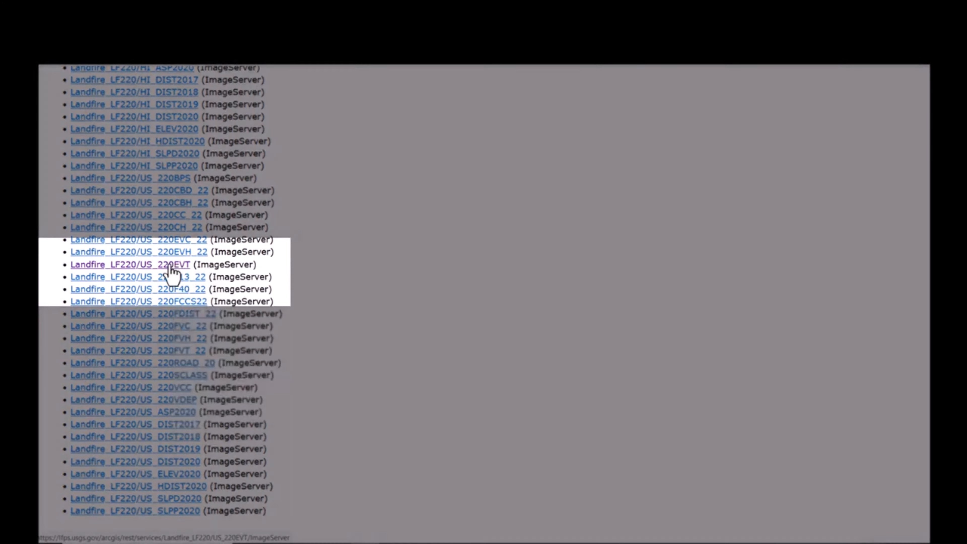
pyautogui.click(170, 264)
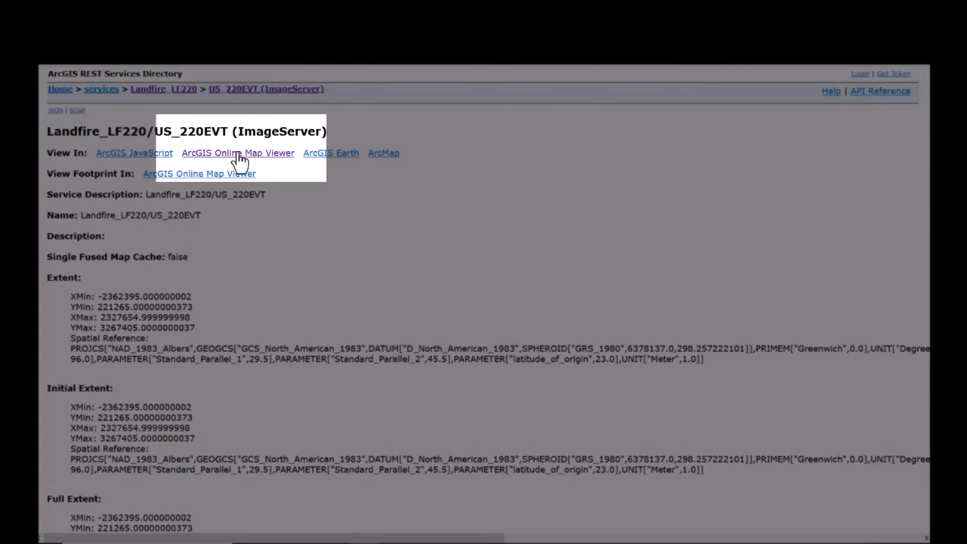
pyautogui.click(238, 155)
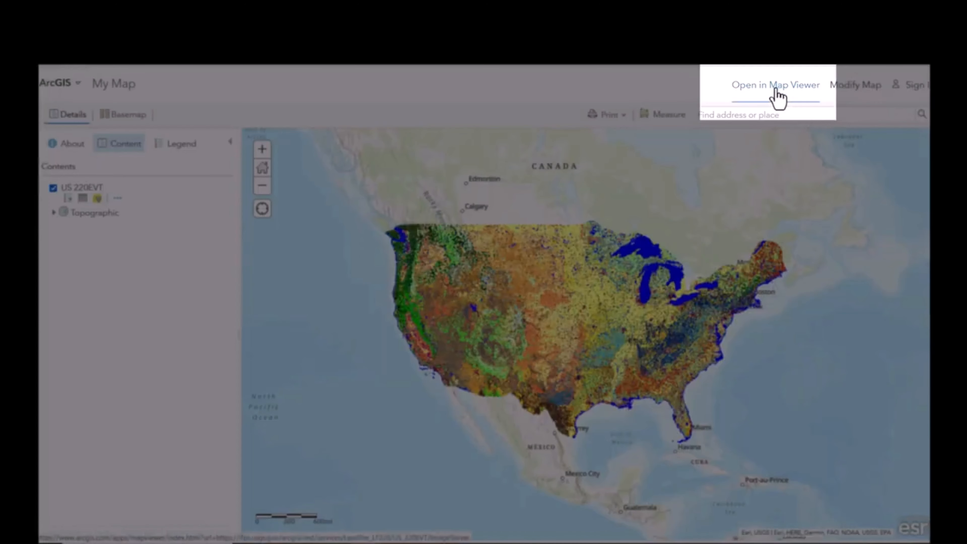
pyautogui.click(776, 89)
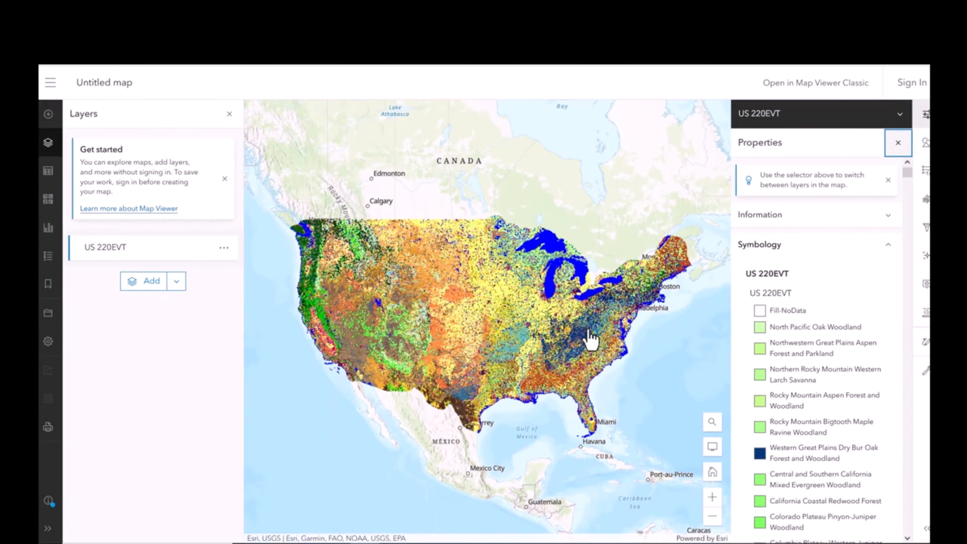
# - Examine the US 220EVT attributes in the pop-up for a location in the central United States
pyautogui.click(484, 306)
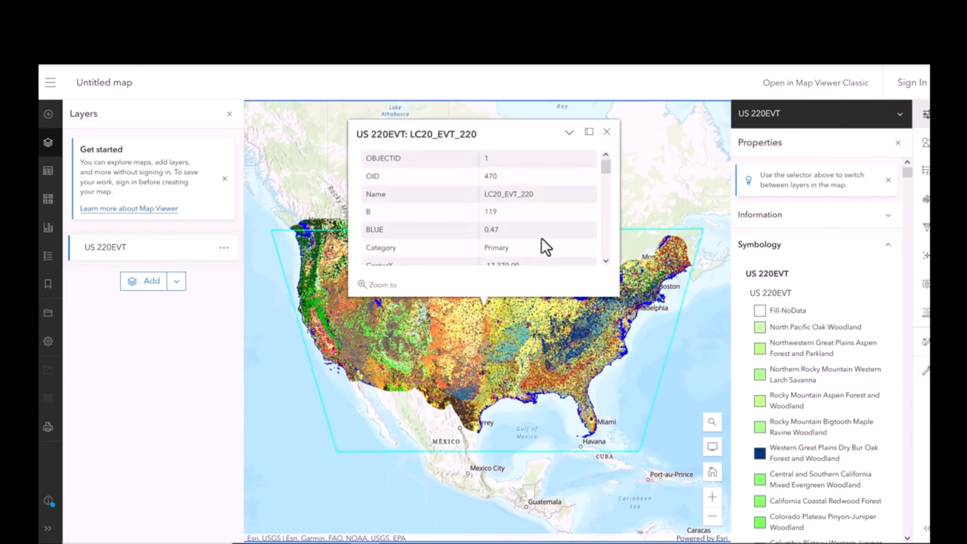
pyautogui.scroll(-5, 503, 255)
pyautogui.scroll(8, 505, 255)
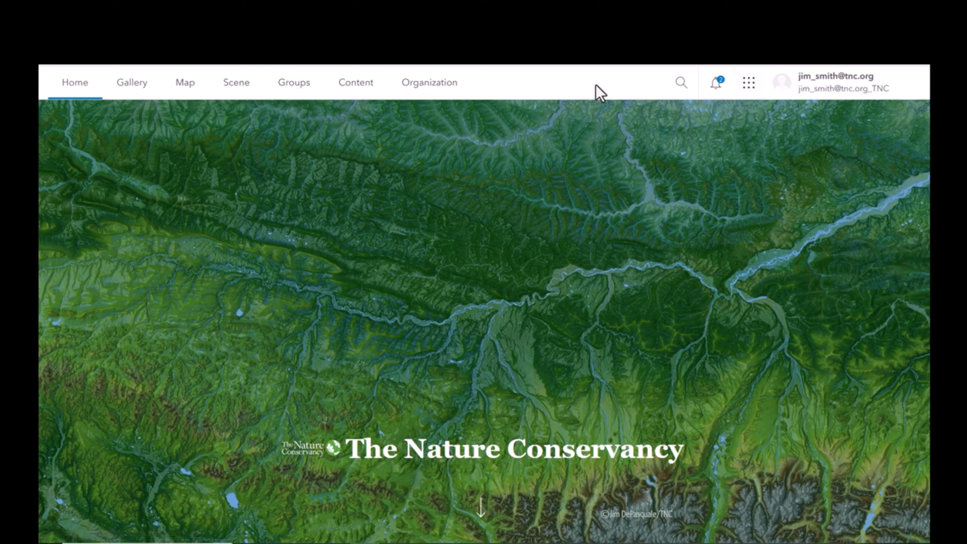
# - From the organization's ArcGIS Online home page, search the content for LANDFIRE
pyautogui.click(681, 84)
pyautogui.write('LANDFI')
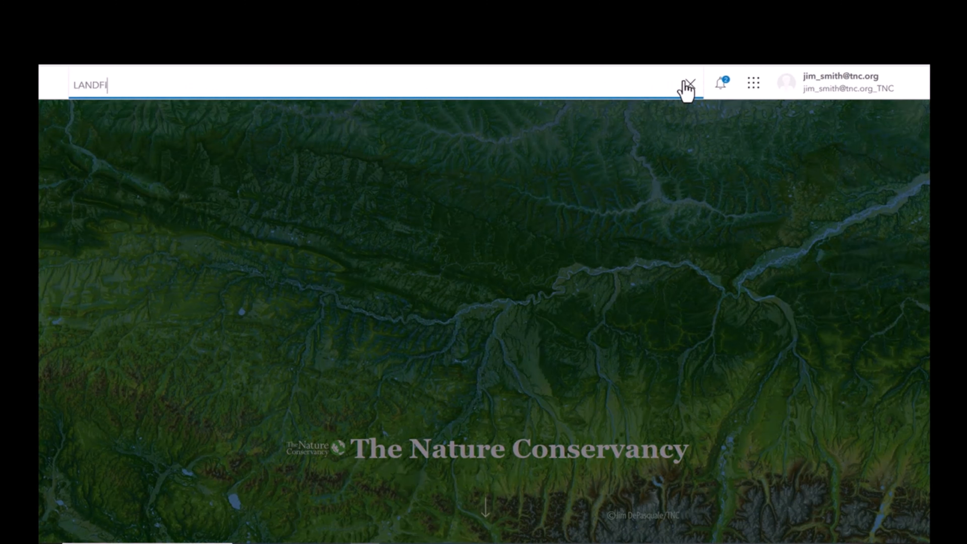
pyautogui.write('RE')
pyautogui.press('Return')
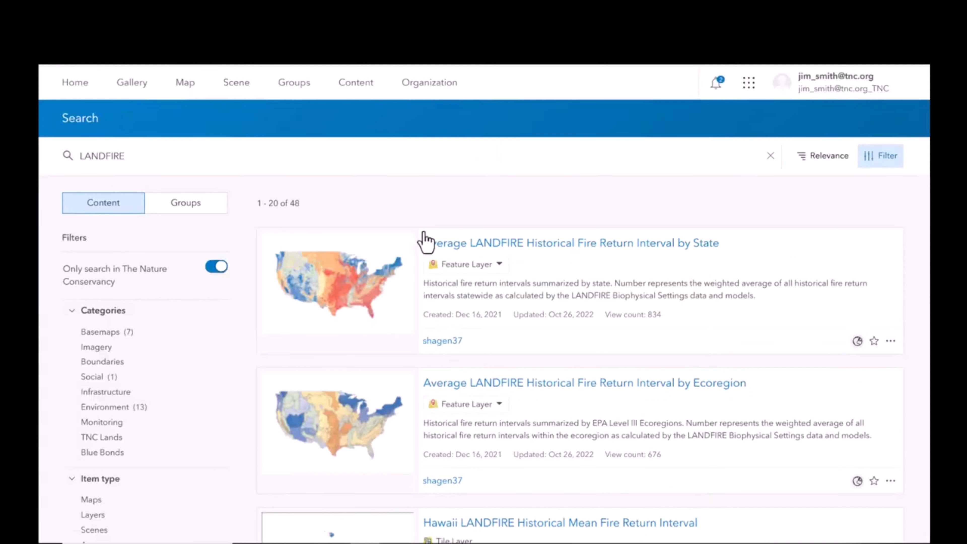
# - Open the Alaska LANDFIRE Historical Fire Regime Groups tile layer from the search results in Map Viewer and view it over Alaska
pyautogui.scroll(-3, 502, 257)
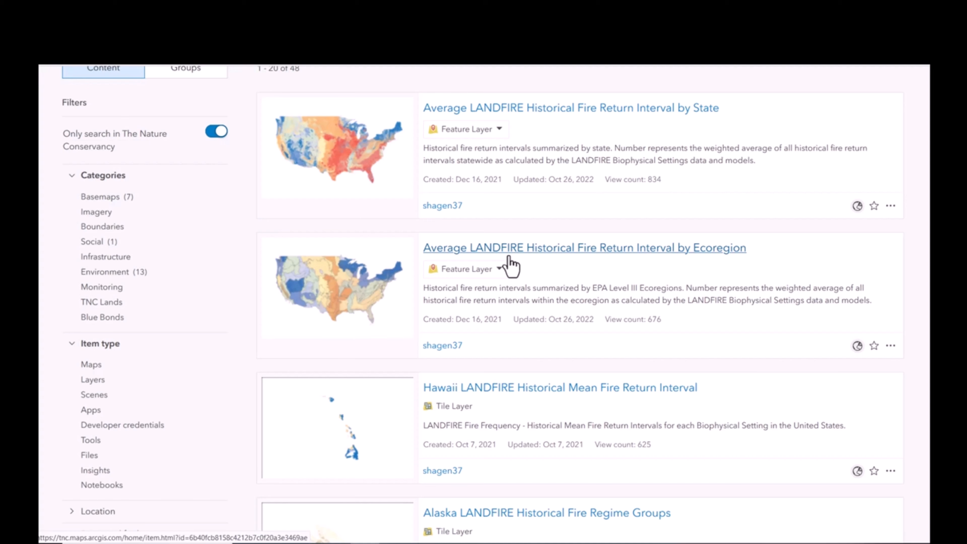
pyautogui.scroll(-3, 511, 272)
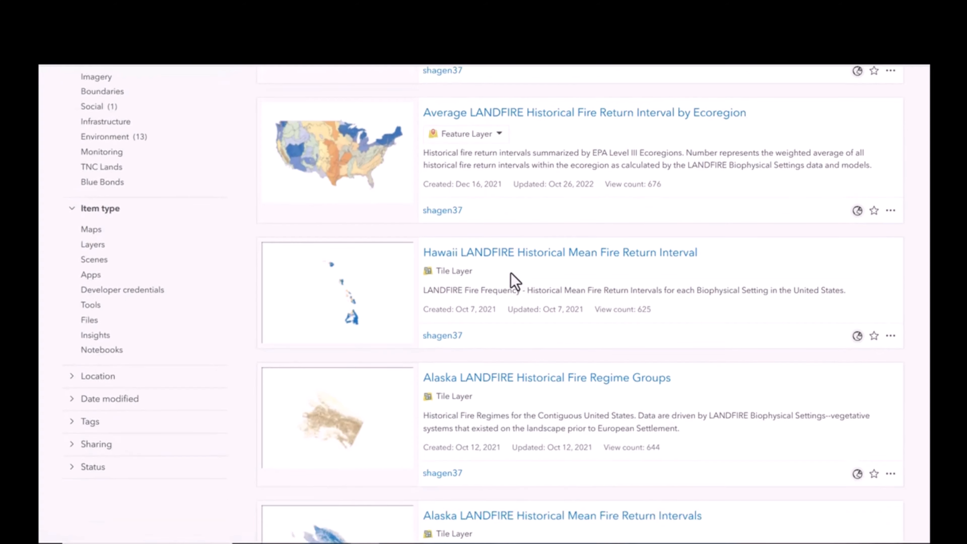
pyautogui.scroll(-3, 510, 272)
pyautogui.click(517, 243)
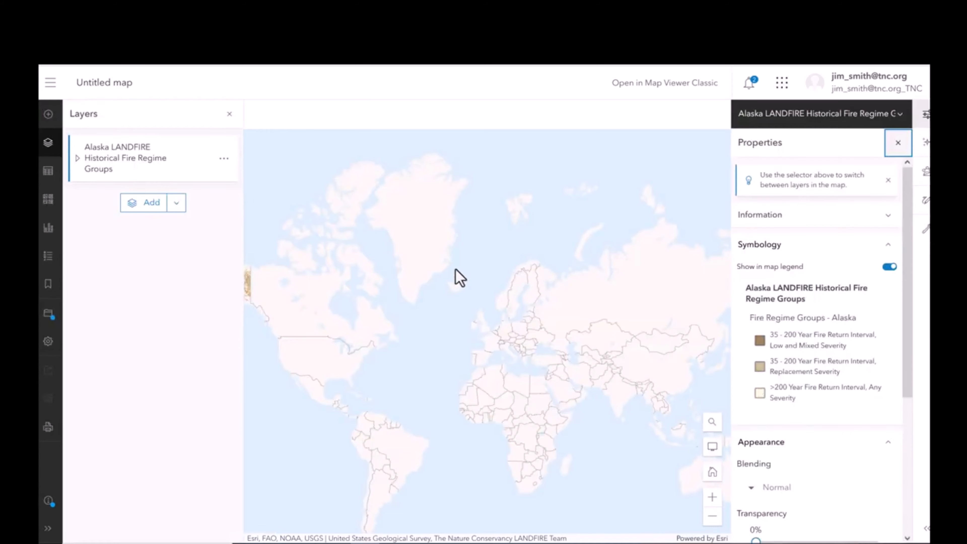
pyautogui.moveTo(429, 283); pyautogui.dragTo(656, 290)
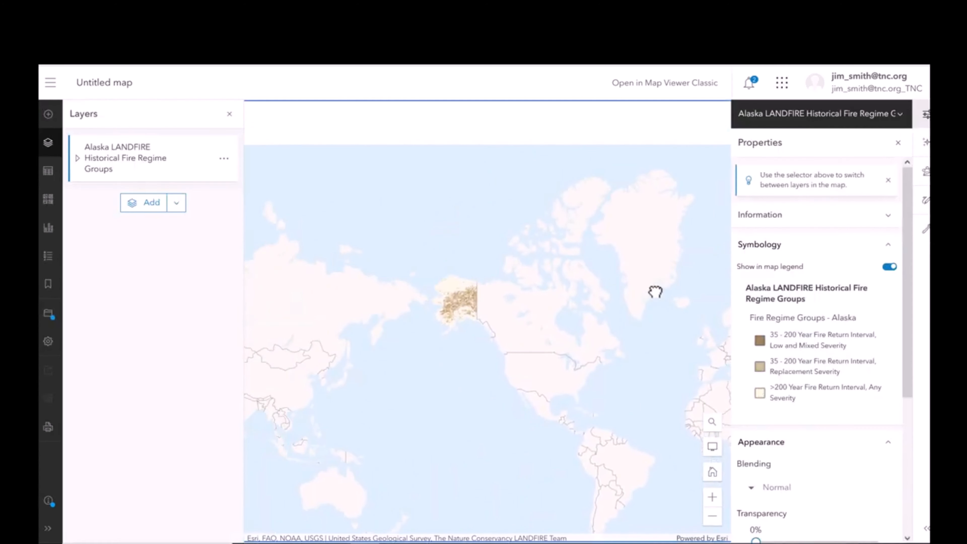
pyautogui.scroll(5, 445, 319)
pyautogui.scroll(5, 486, 339)
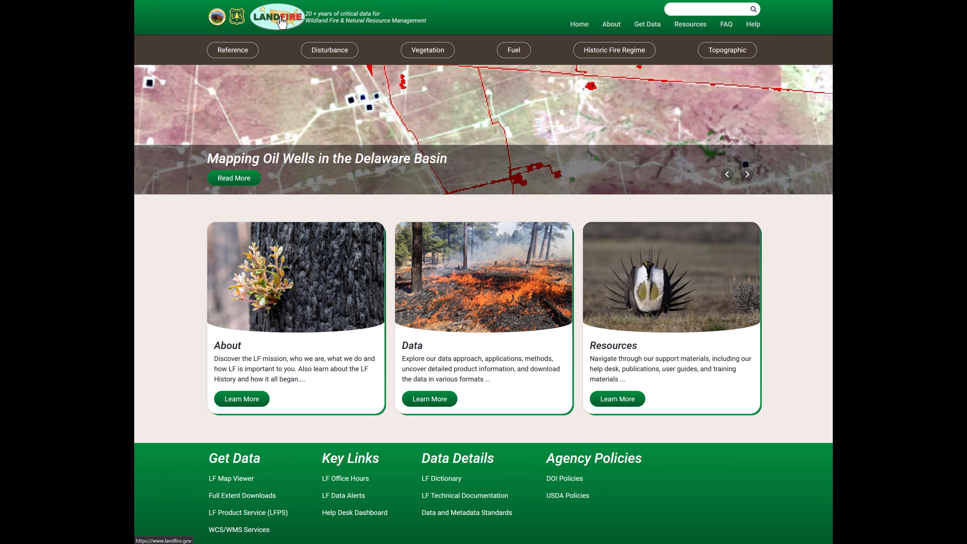
# - Return to the LANDFIRE website and open its Get Data page
pyautogui.click(643, 27)
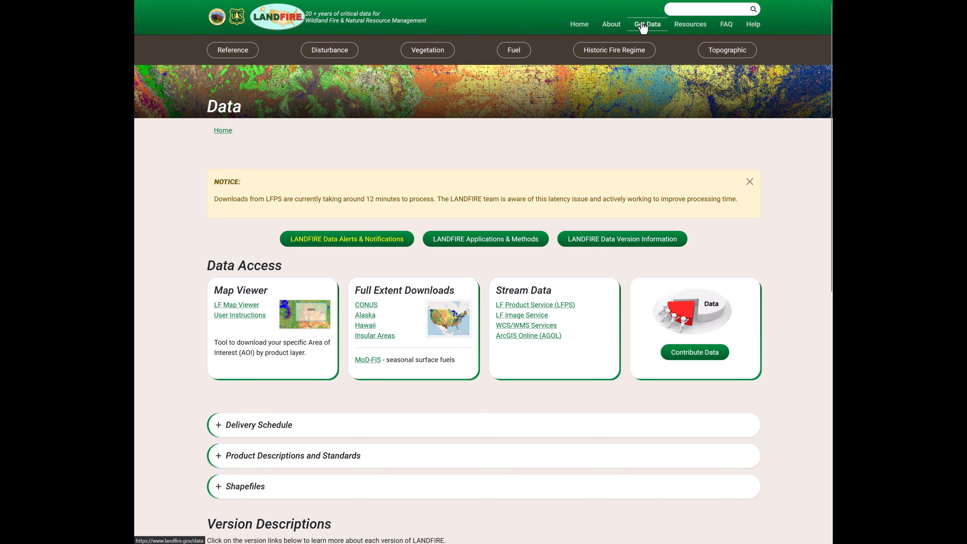